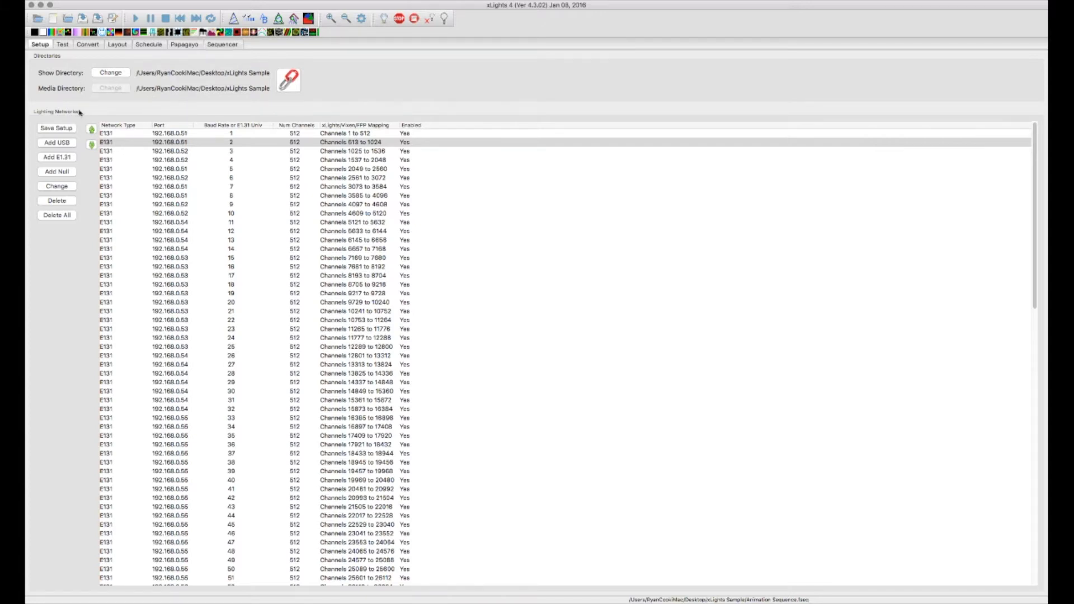
Look over the house layout, then switch to the Sequencer with its effects palette and house preview
{"action": "left_click", "coordinate": [111, 47]}
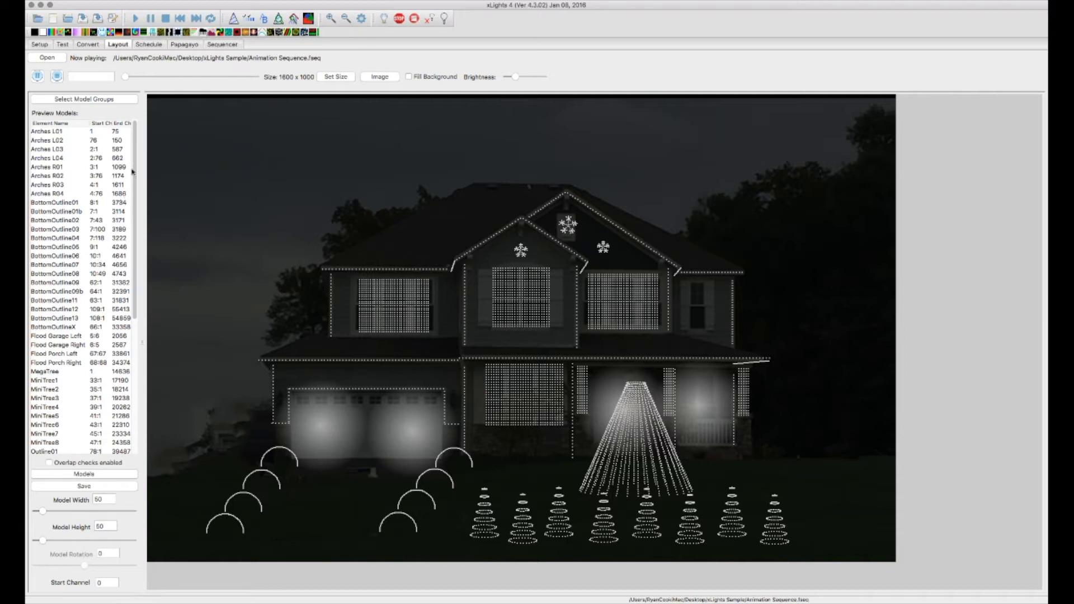
{"action": "left_click", "coordinate": [222, 45]}
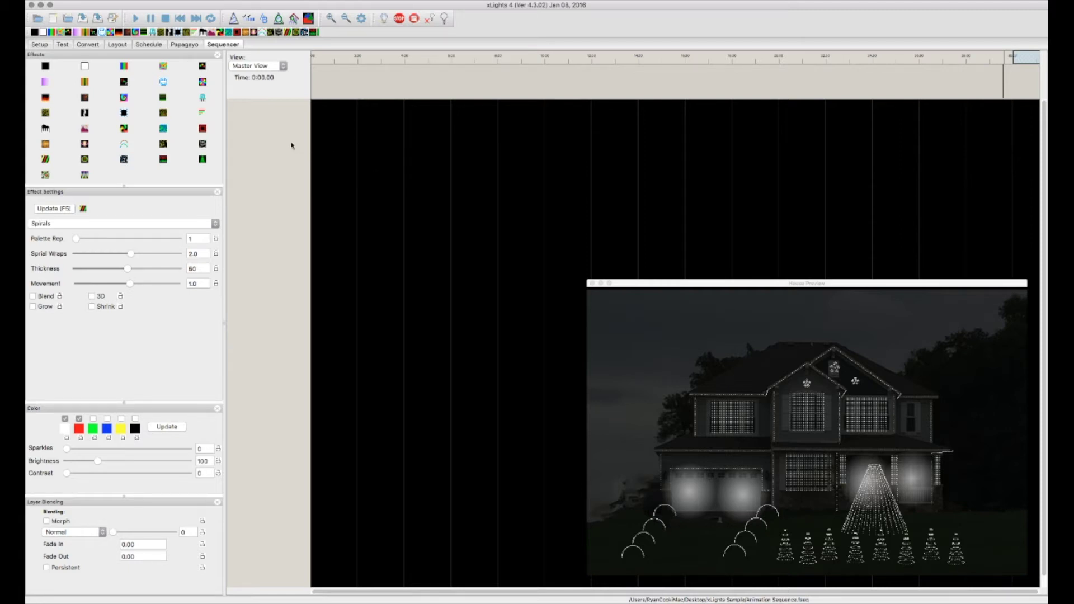
Switch to the Schedule page showing the calendar, show dates and playback log
{"action": "left_click", "coordinate": [149, 44]}
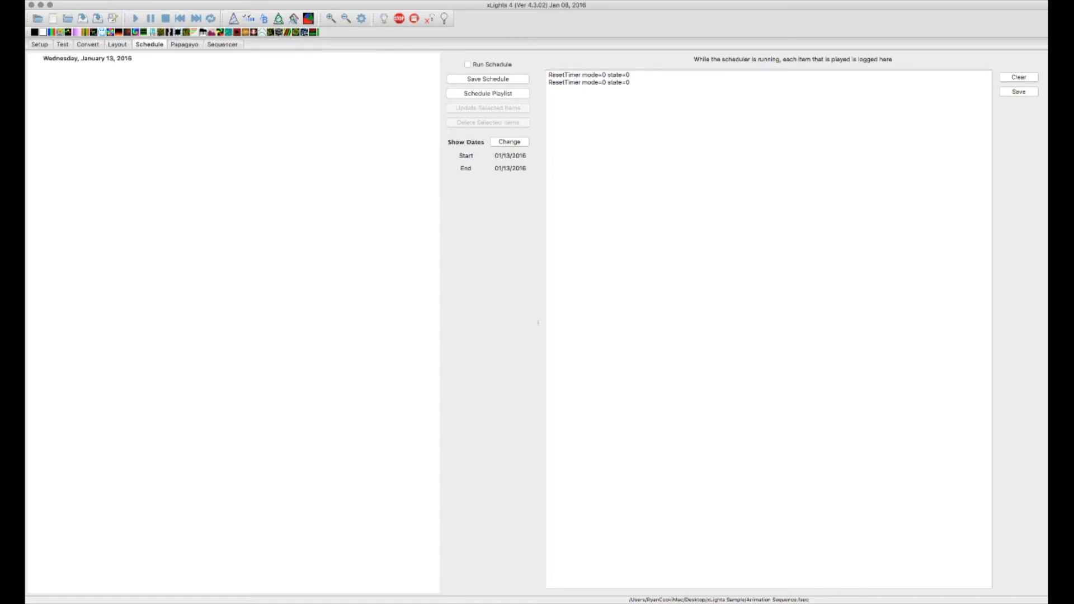
Add a new playlist named '2016 Holiday Show' from the Playlist menu
{"action": "left_click", "coordinate": [100, 0]}
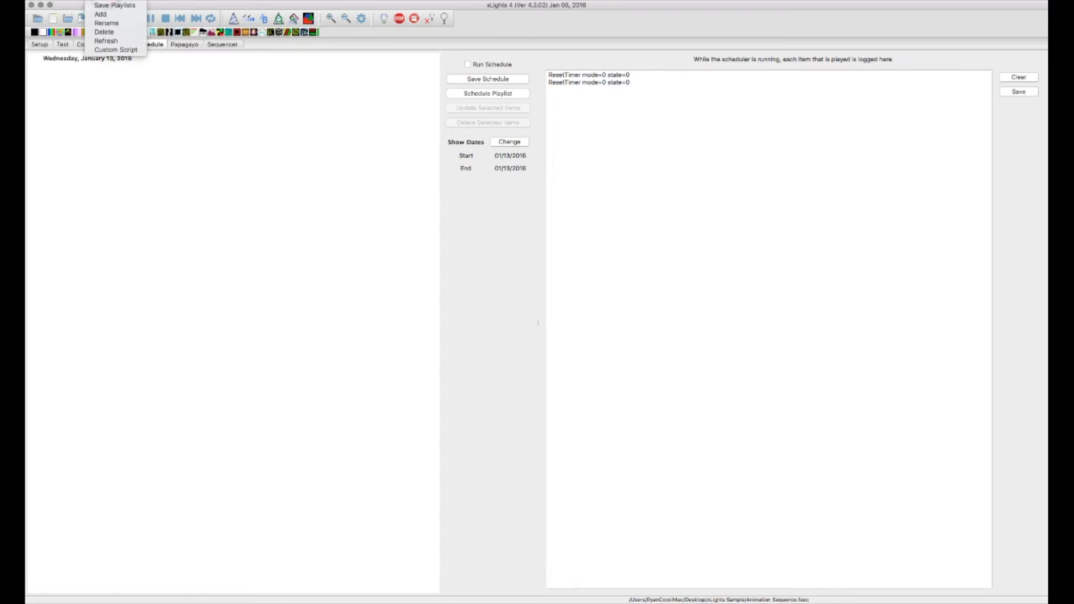
{"action": "left_click", "coordinate": [114, 15]}
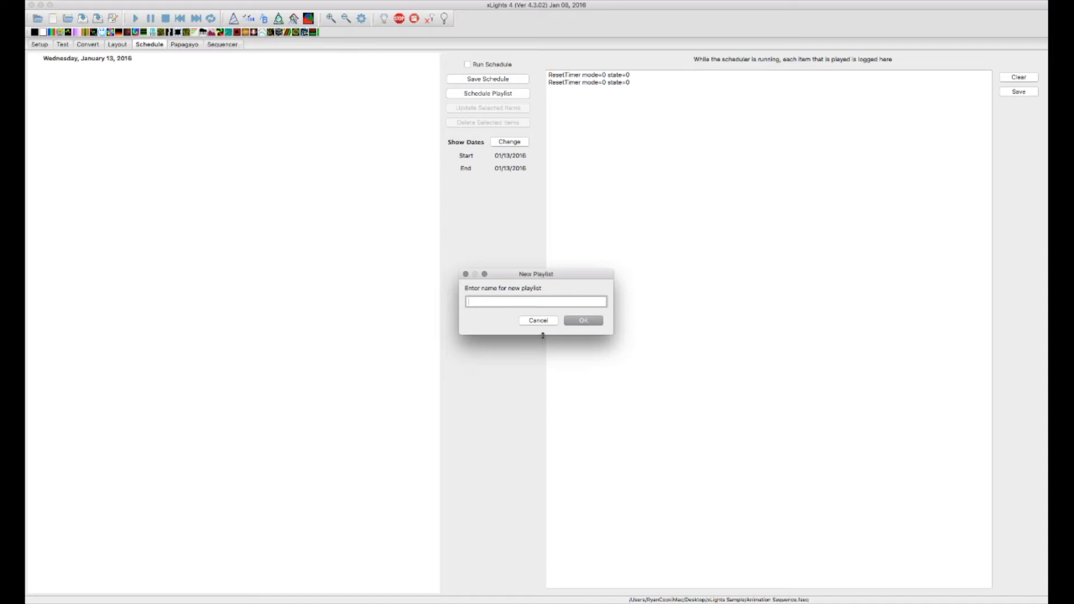
{"action": "type", "text": "2016 Holiday Show"}
{"action": "left_click", "coordinate": [592, 321]}
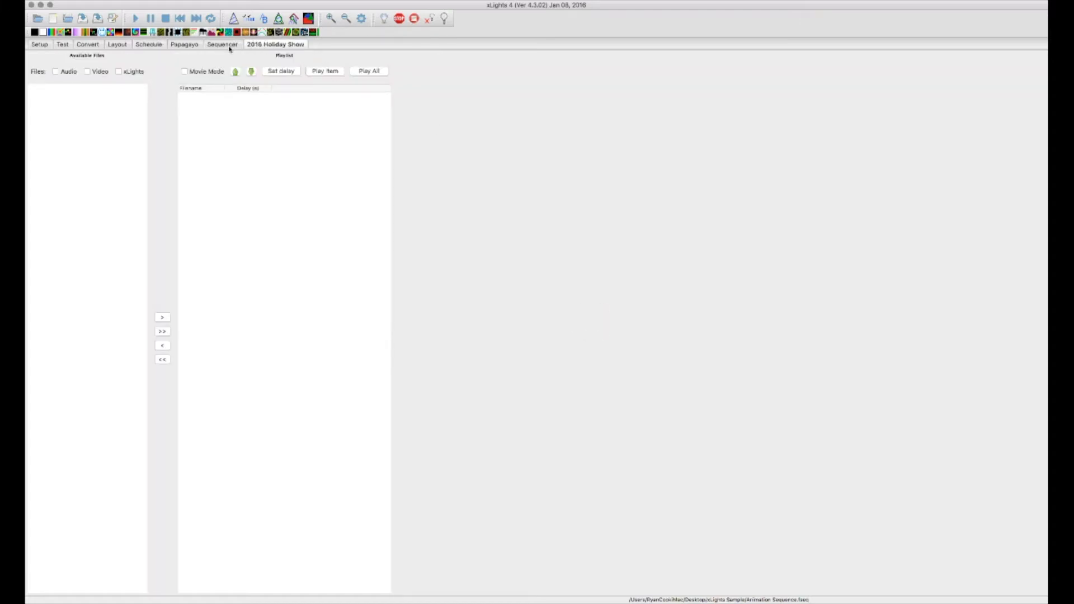
Filter Available Files to the xLights type only, listing the three .fseq sequences
{"action": "left_click", "coordinate": [295, 47]}
{"action": "left_click", "coordinate": [56, 72]}
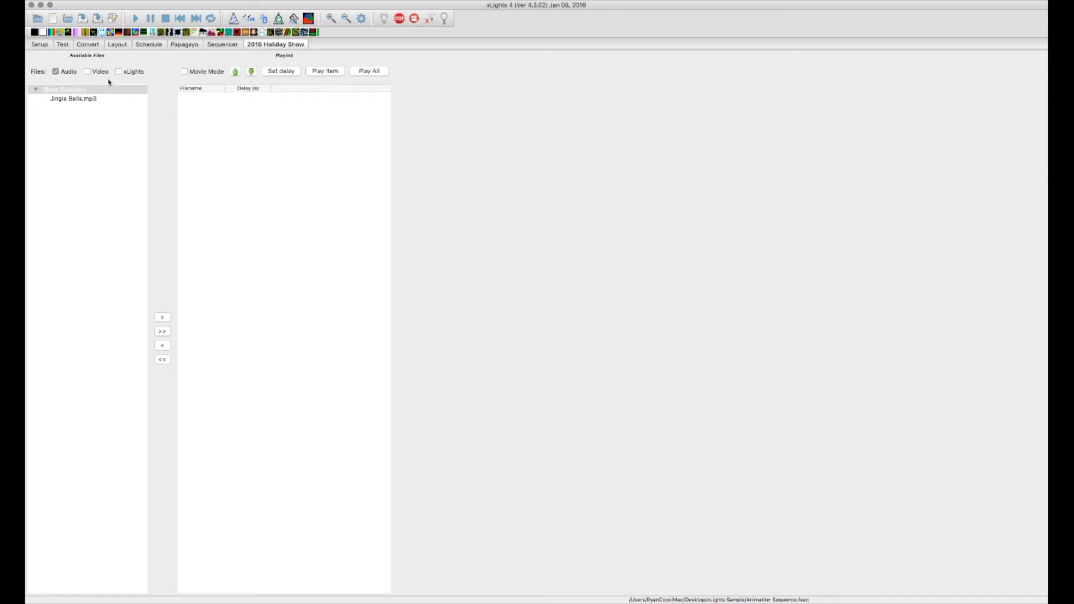
{"action": "left_click", "coordinate": [88, 72]}
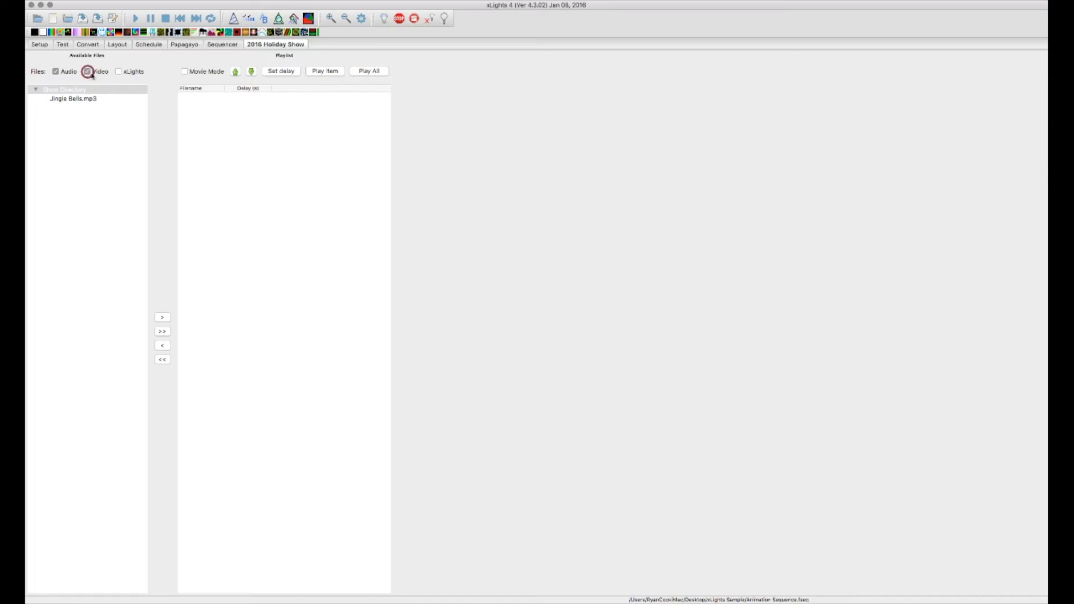
{"action": "left_click", "coordinate": [118, 72]}
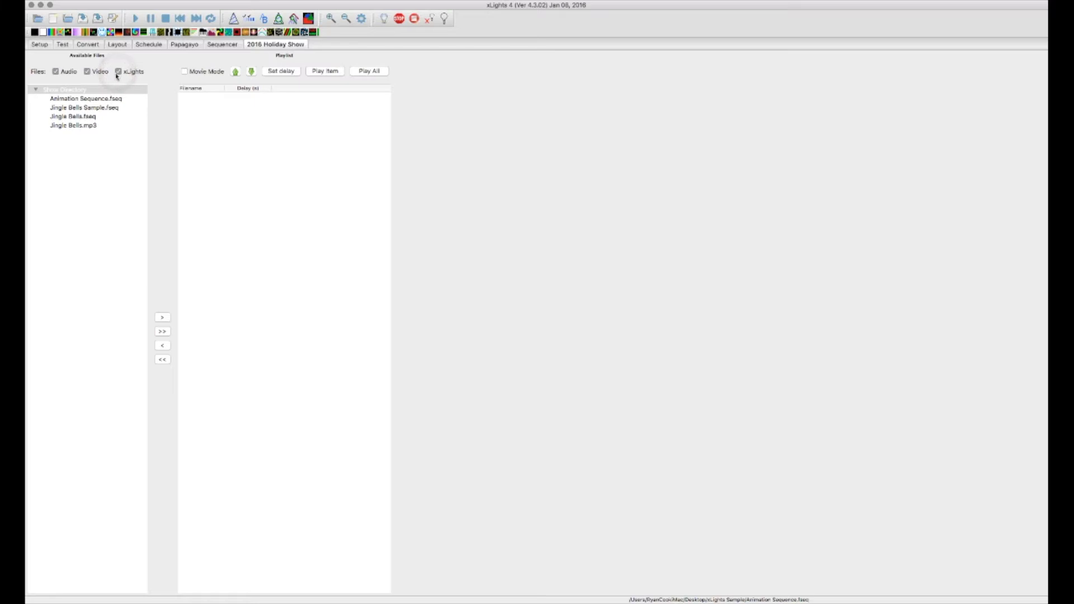
{"action": "left_click", "coordinate": [88, 71]}
{"action": "left_click", "coordinate": [56, 72]}
Add Animation Sequence.fseq and Jingle Bells.fseq from Available Files to the playlist
{"action": "left_click", "coordinate": [87, 98]}
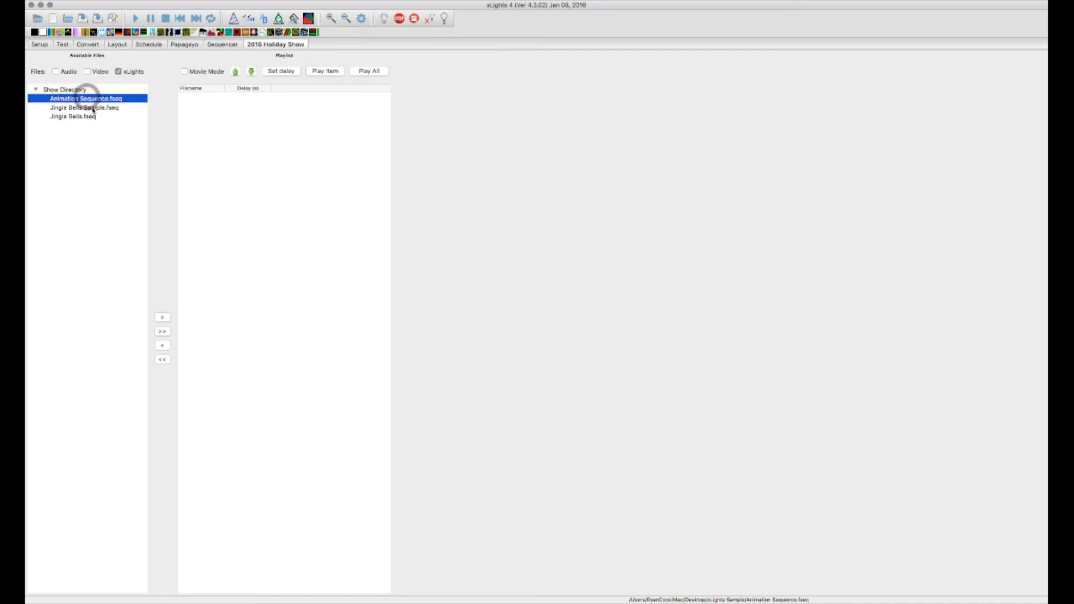
{"action": "left_click", "coordinate": [89, 107]}
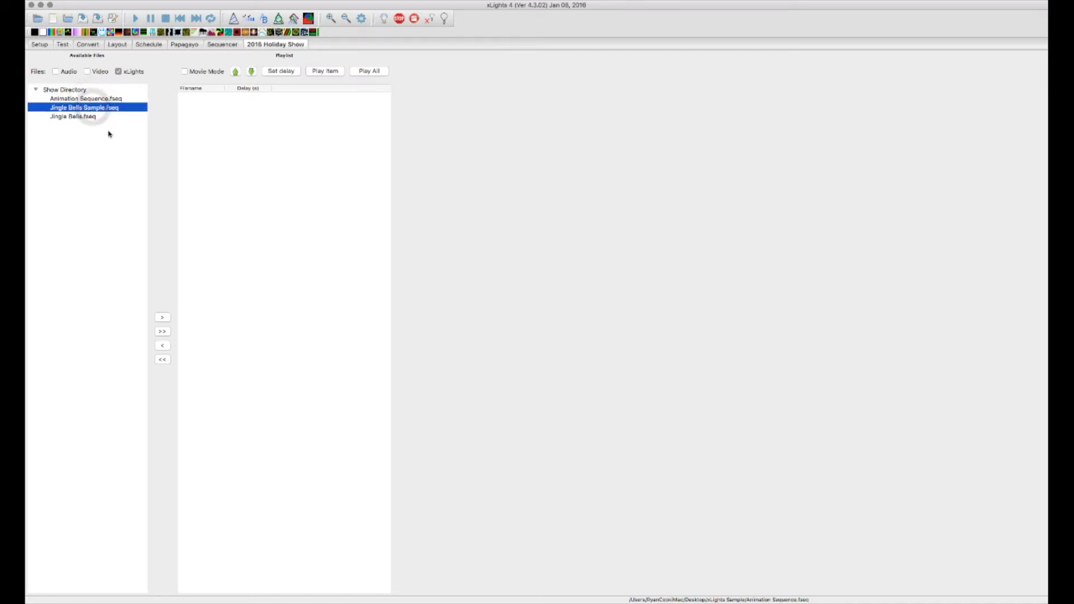
{"action": "left_click", "coordinate": [105, 99]}
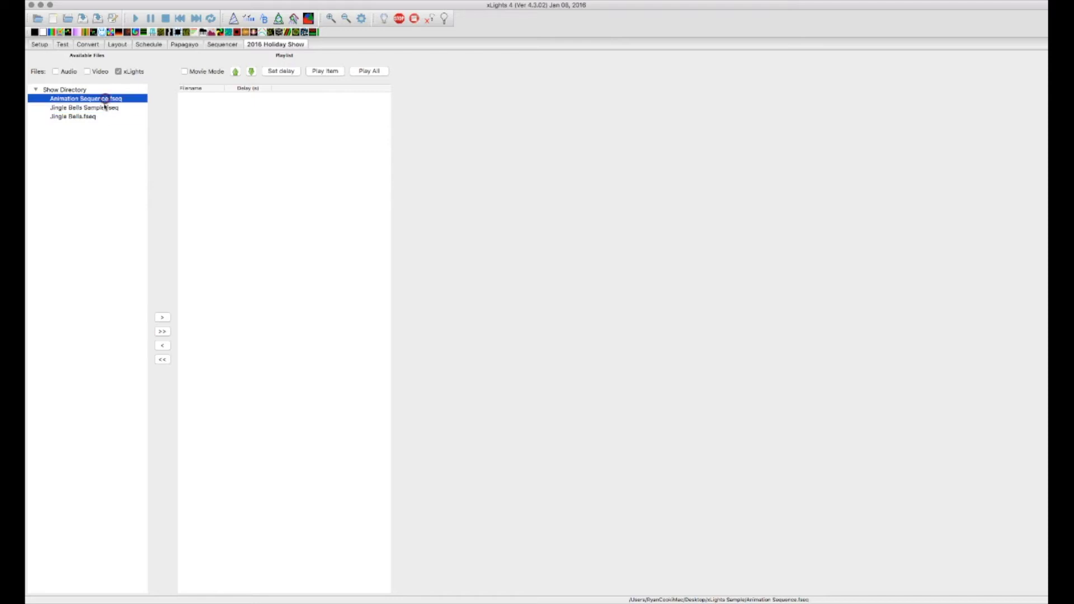
{"action": "left_click", "coordinate": [105, 107]}
{"action": "left_click", "coordinate": [90, 116]}
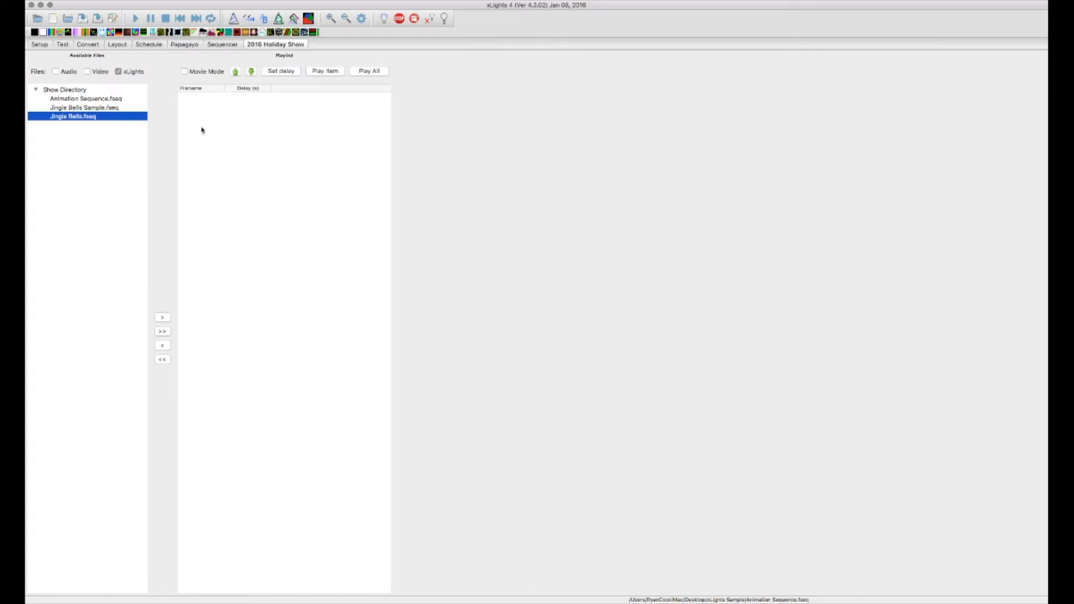
{"action": "left_click", "coordinate": [106, 99]}
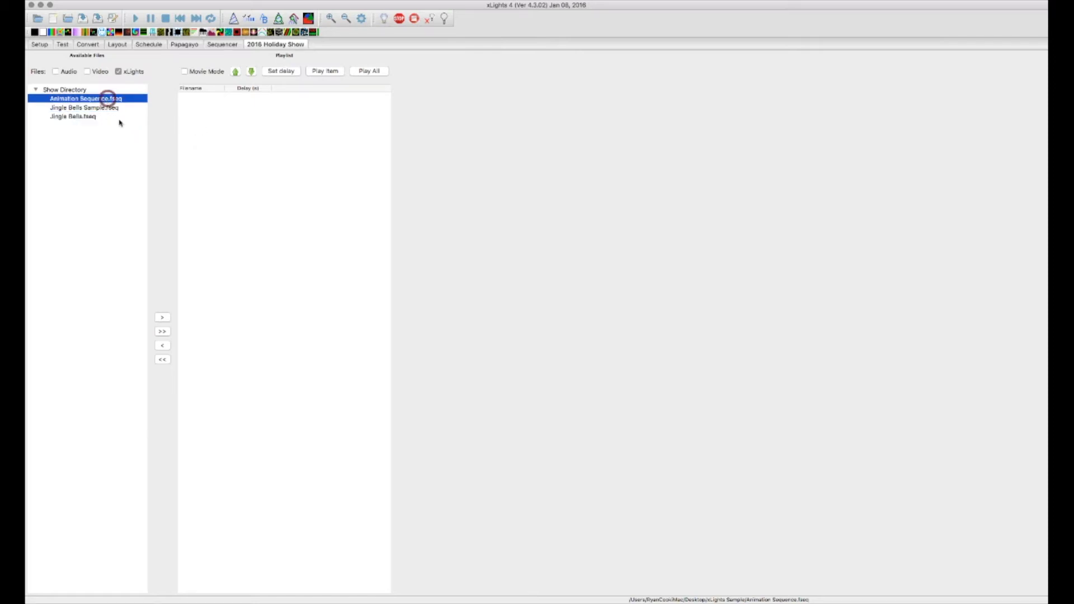
{"action": "left_click", "coordinate": [164, 318]}
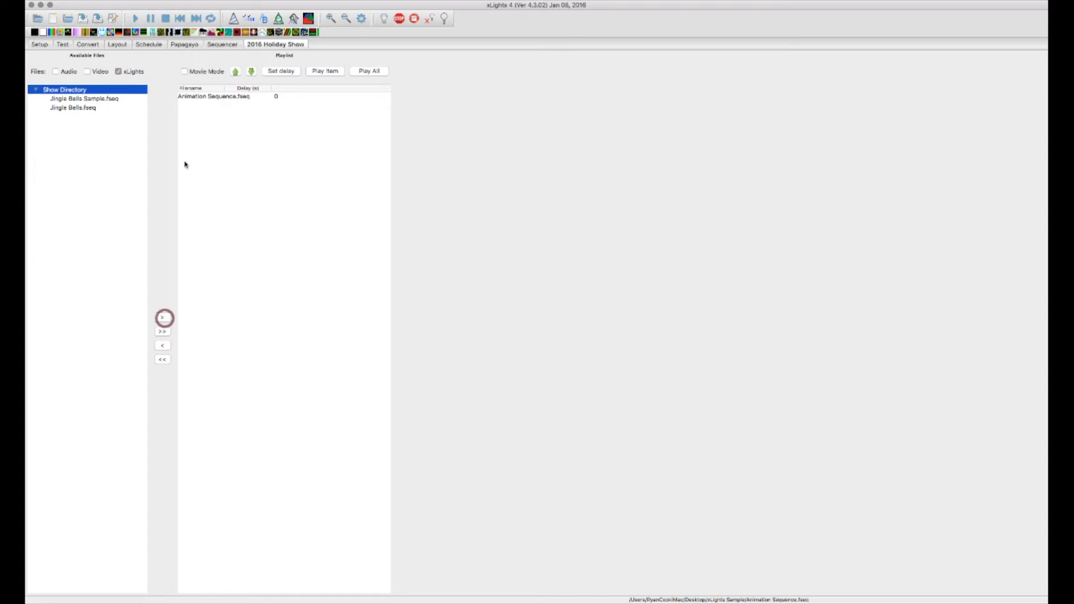
{"action": "left_click", "coordinate": [85, 109]}
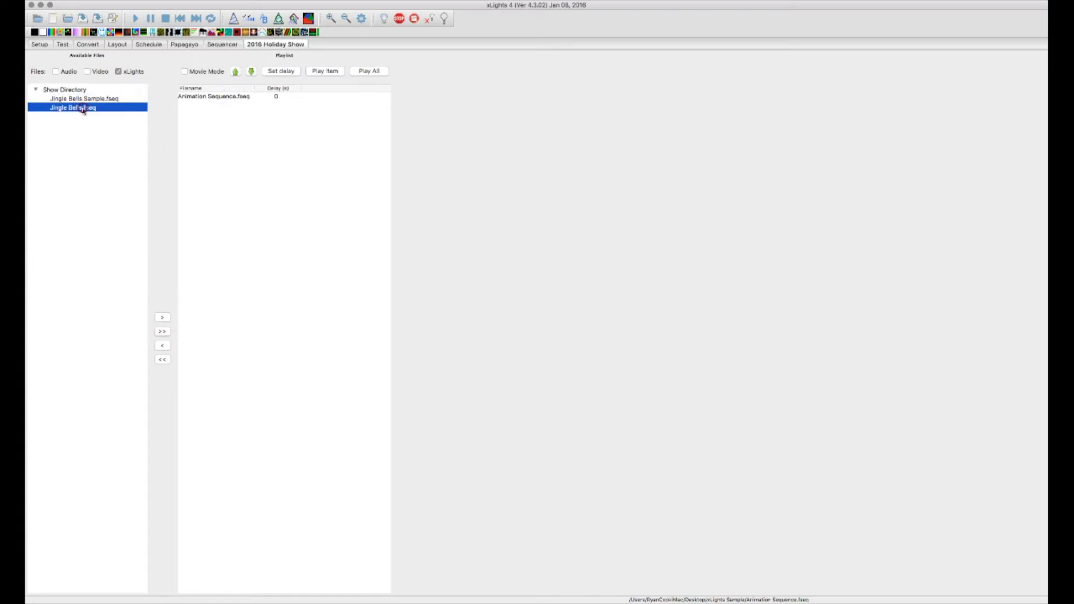
{"action": "left_click", "coordinate": [163, 319]}
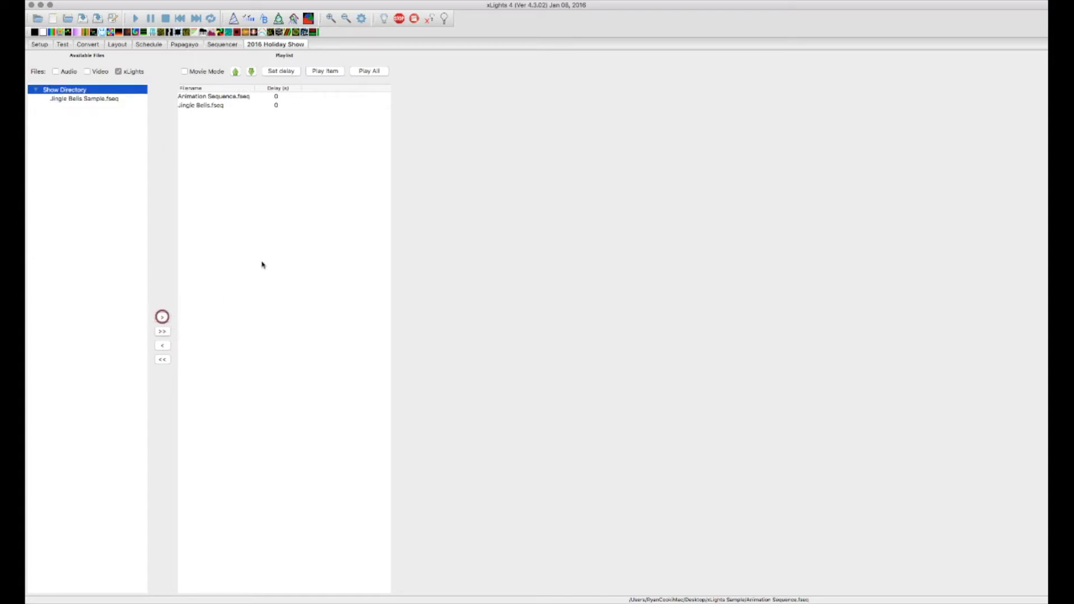
Select Animation Sequence.fseq in the playlist and toggle output to the lights on, then off
{"action": "left_click", "coordinate": [241, 97]}
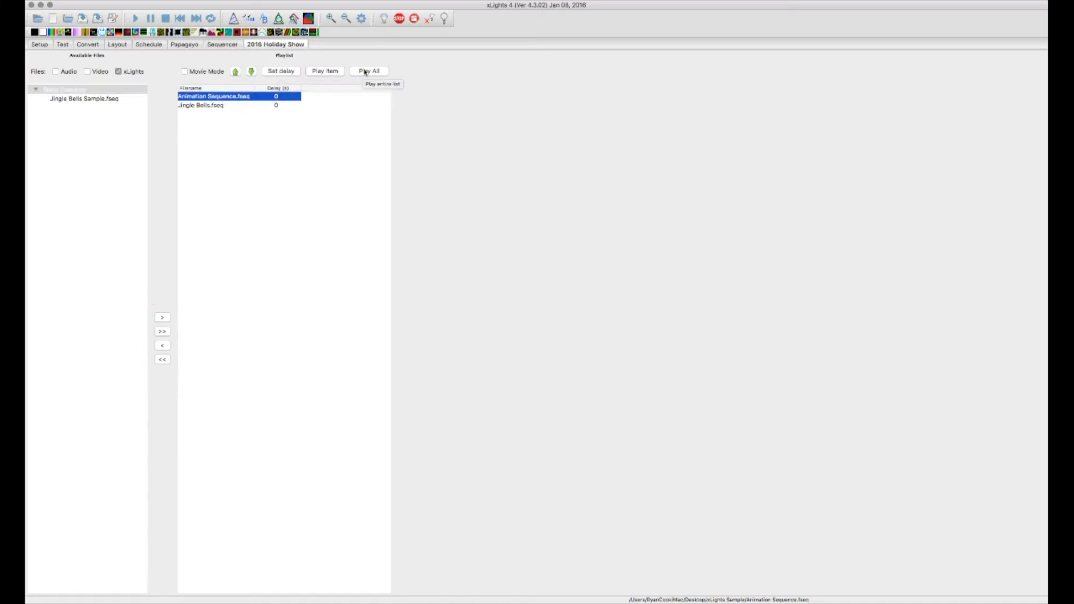
{"action": "left_click", "coordinate": [445, 19]}
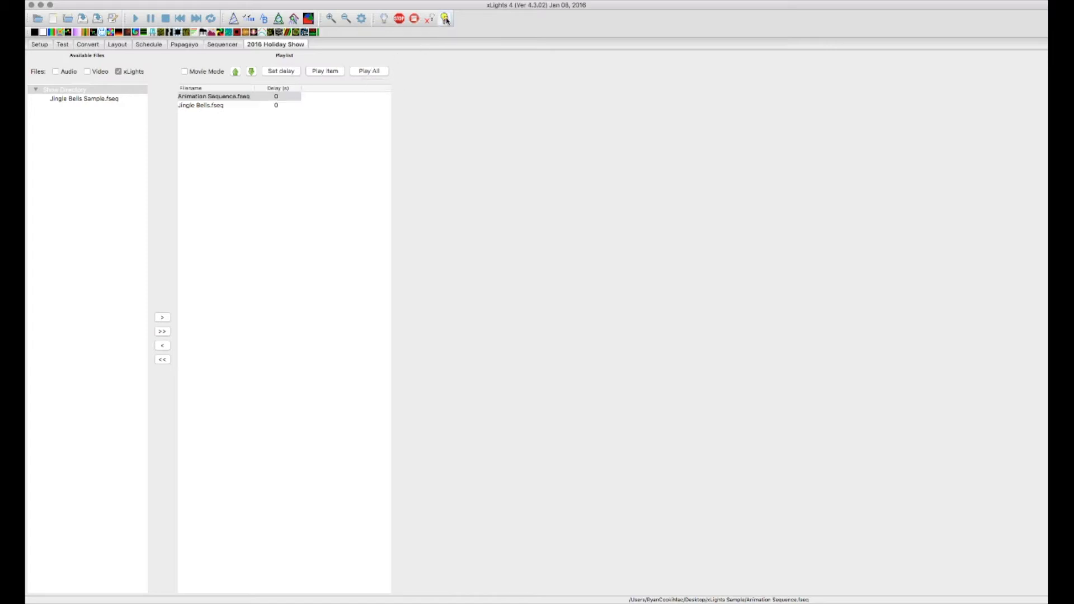
{"action": "left_click", "coordinate": [444, 19]}
Save the playlists from the Playlist menu and return to the Schedule page
{"action": "left_click", "coordinate": [101, 1]}
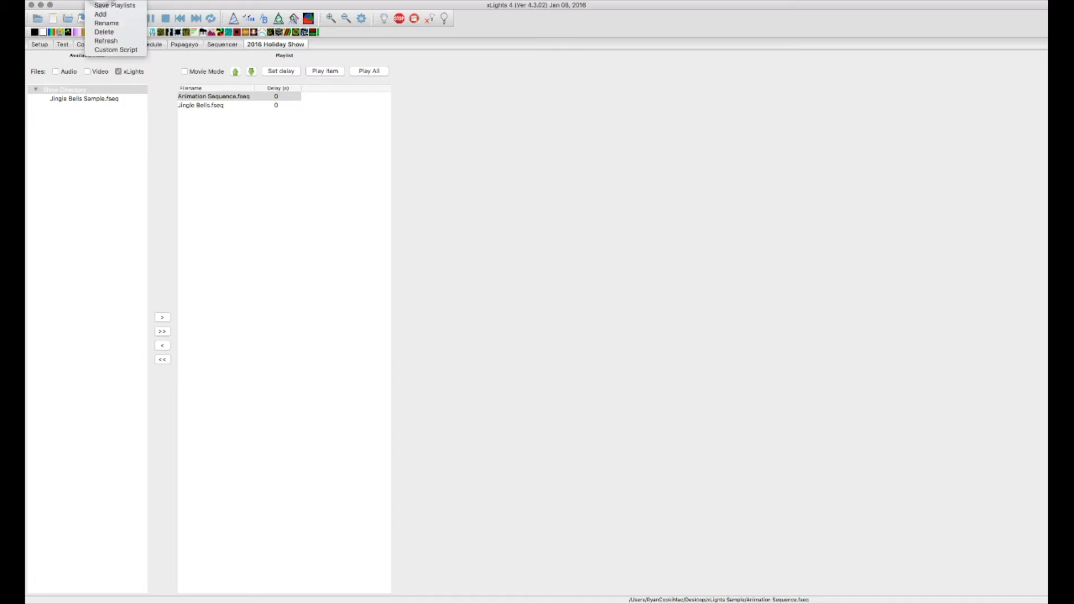
{"action": "left_click", "coordinate": [100, 6]}
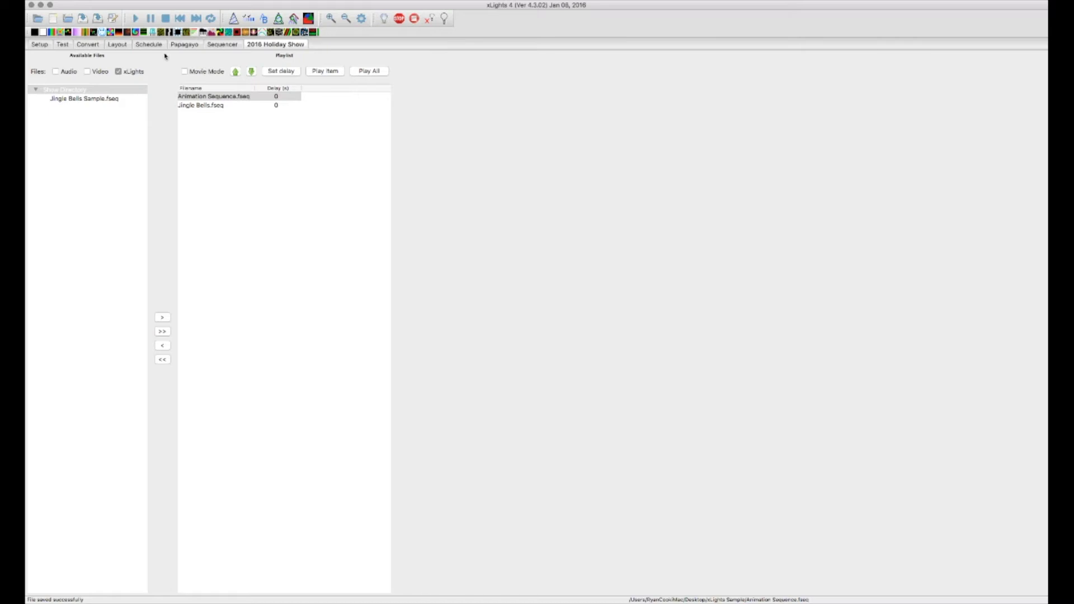
{"action": "left_click", "coordinate": [149, 45]}
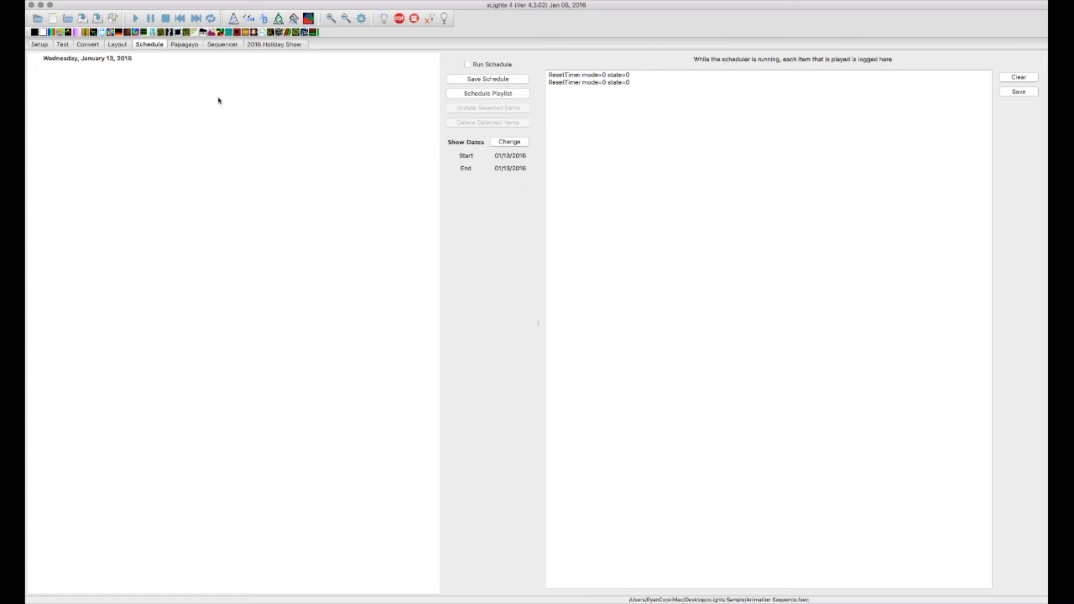
{"action": "left_click", "coordinate": [482, 94]}
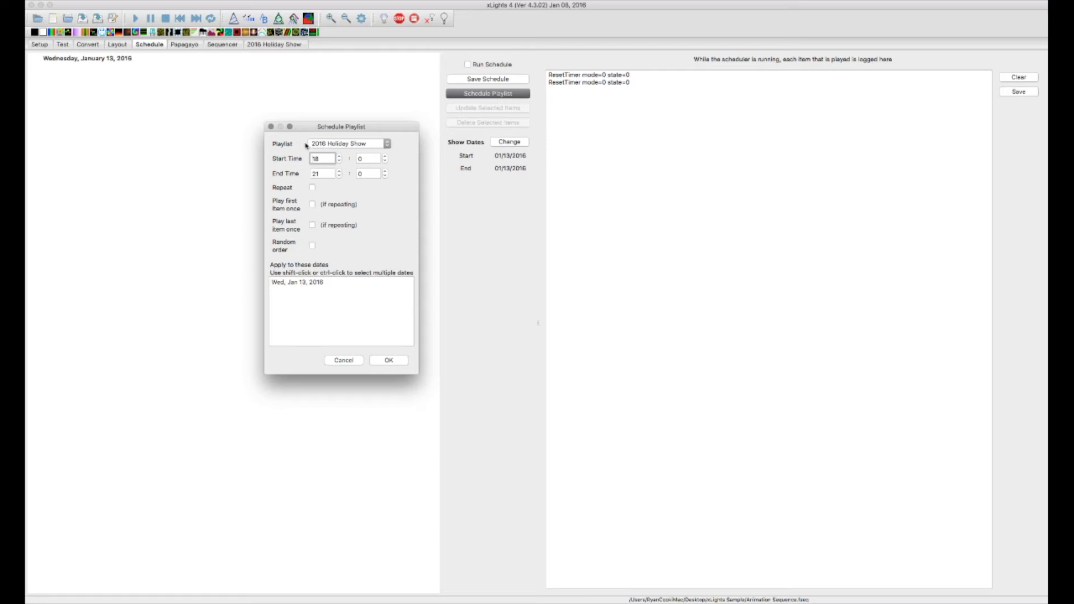
{"action": "left_click", "coordinate": [339, 144]}
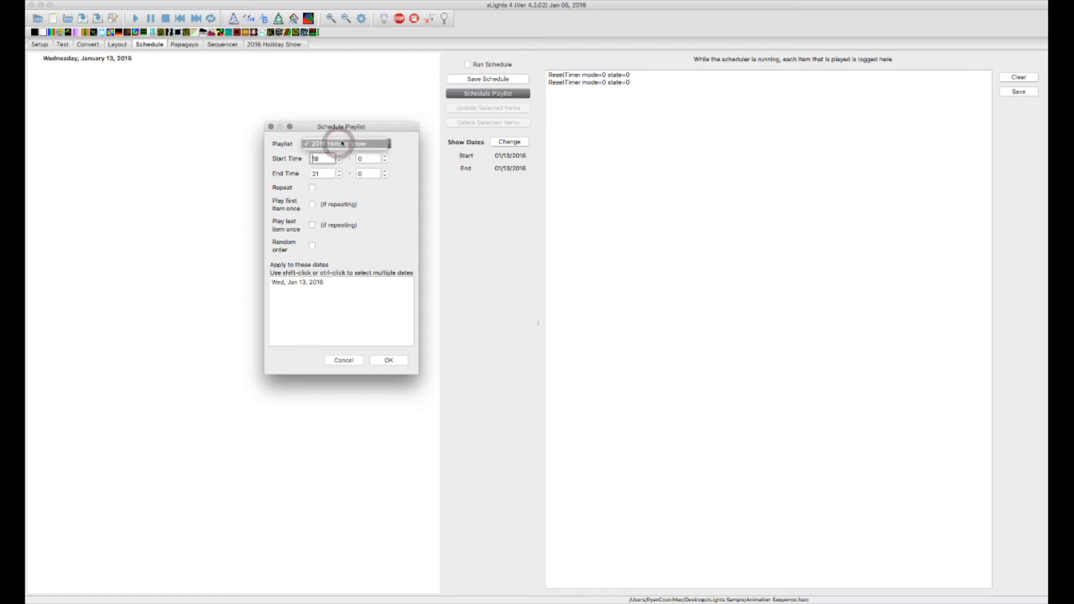
{"action": "left_click", "coordinate": [379, 144]}
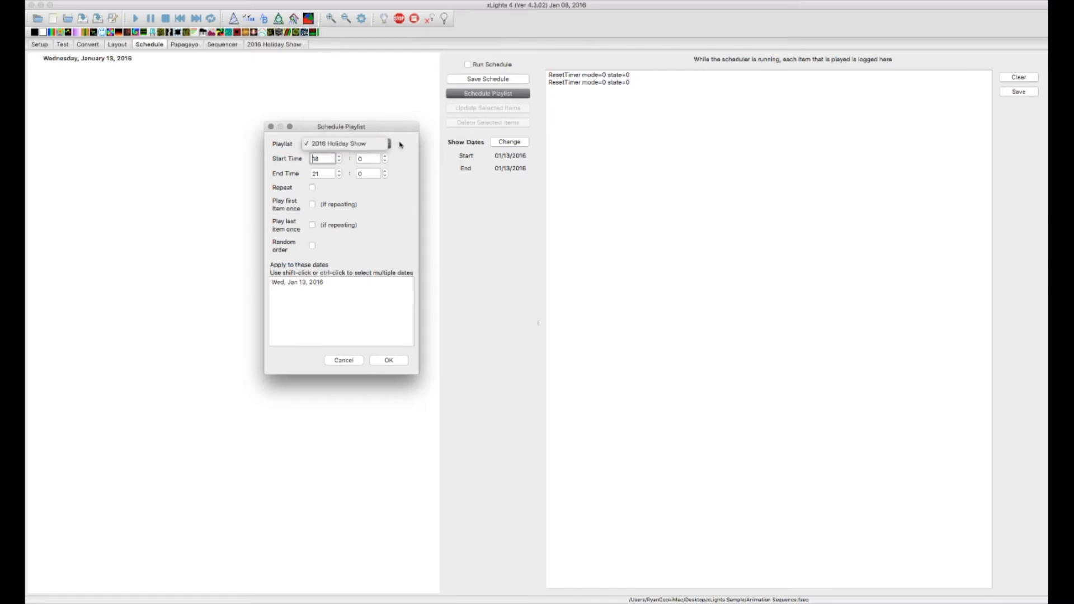
{"action": "left_click", "coordinate": [329, 174]}
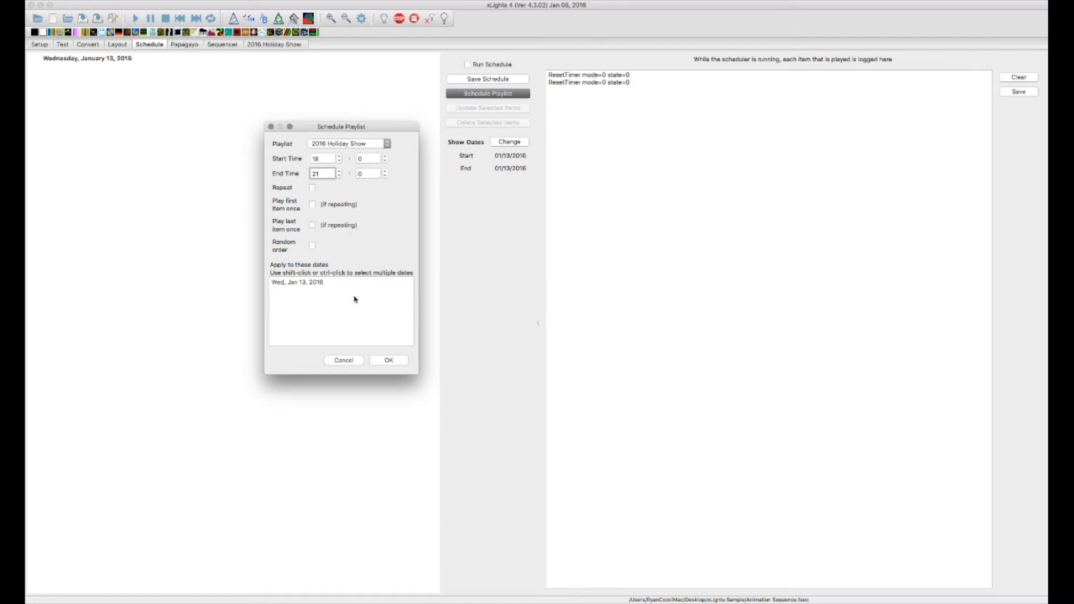
{"action": "left_click", "coordinate": [305, 283]}
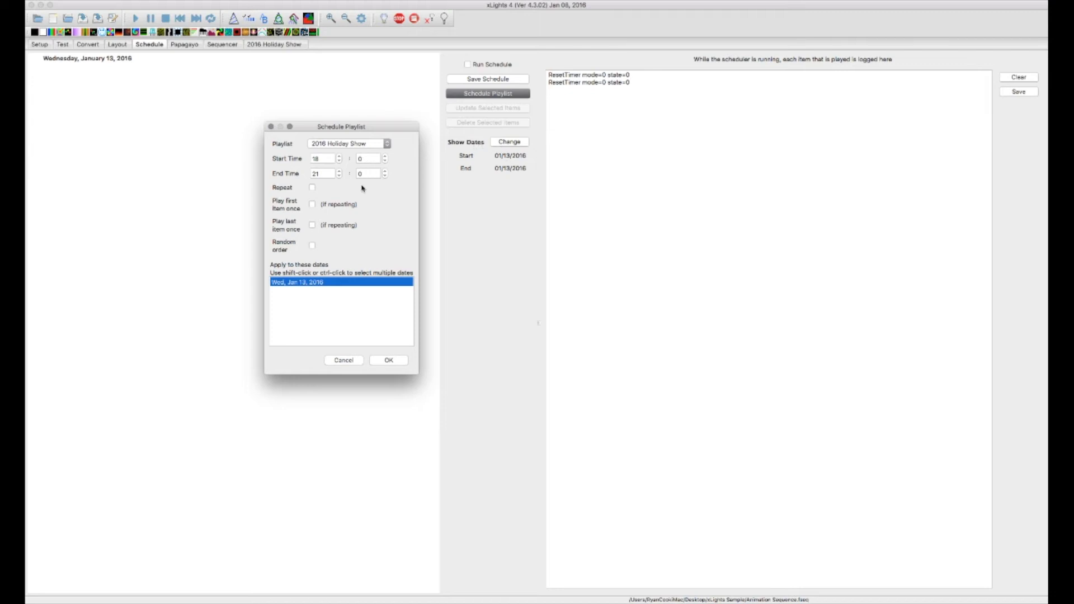
{"action": "left_click", "coordinate": [343, 360]}
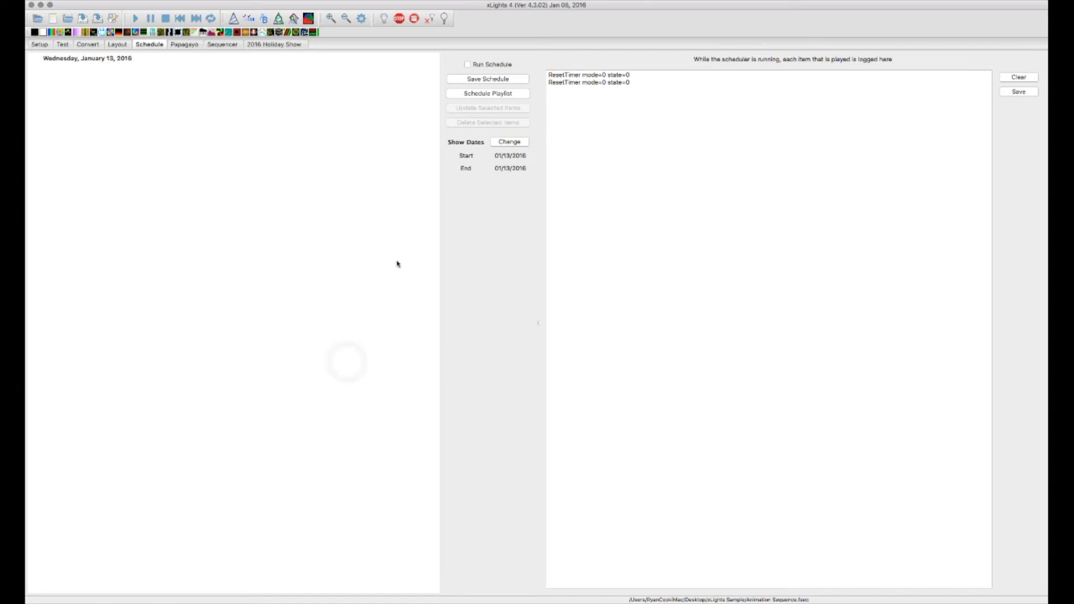
Set Show Start to 12/01/2016 and Show End to 12/31/2016 in the Show Dates dialog
{"action": "left_click", "coordinate": [522, 144]}
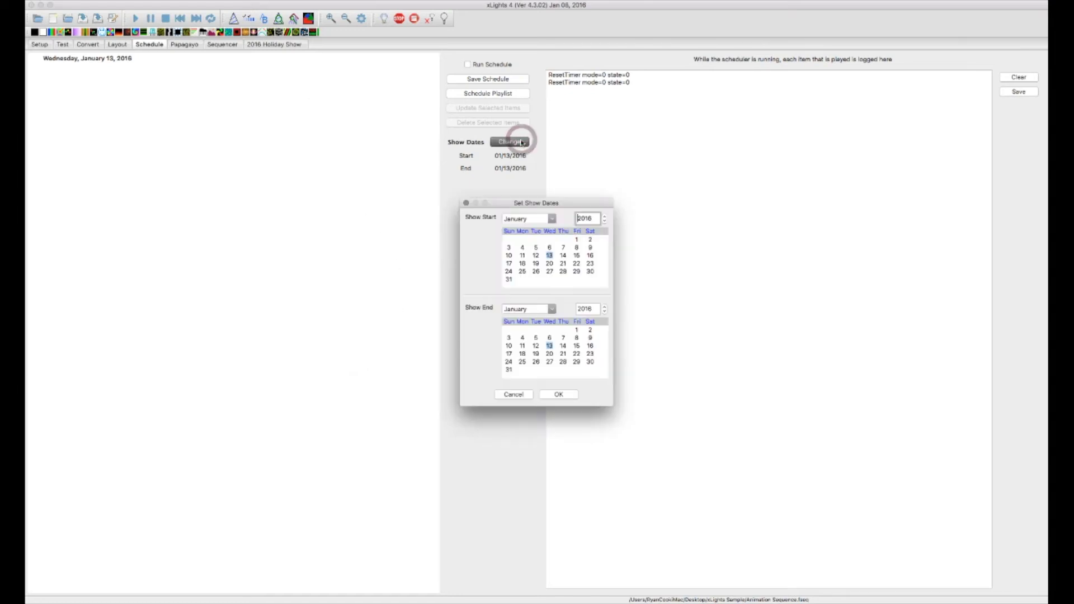
{"action": "left_click", "coordinate": [547, 219]}
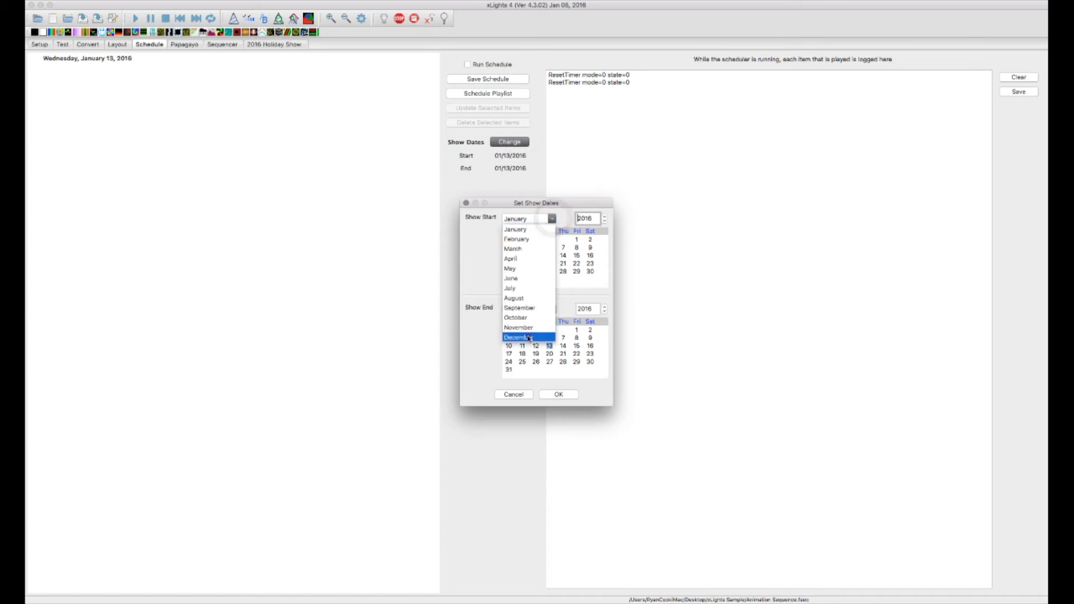
{"action": "left_click", "coordinate": [526, 337]}
{"action": "left_click", "coordinate": [565, 239]}
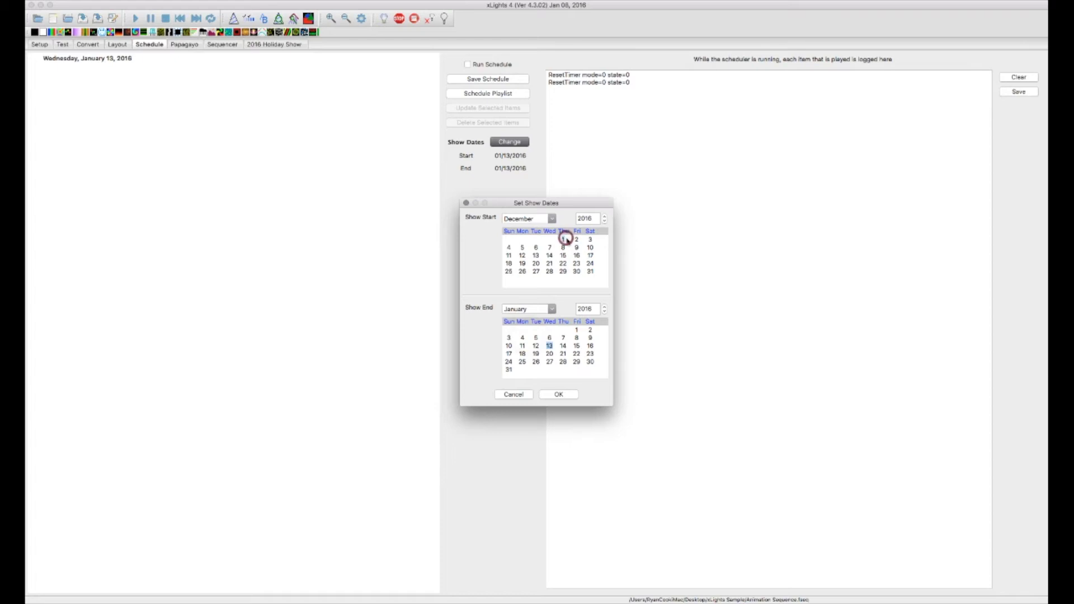
{"action": "left_click", "coordinate": [552, 309]}
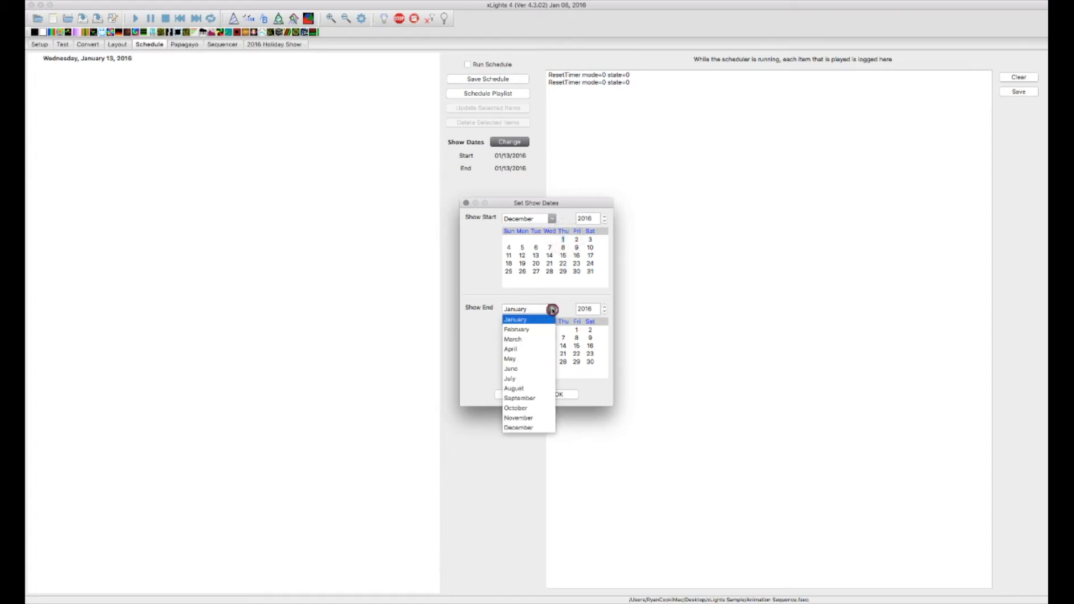
{"action": "left_click", "coordinate": [537, 429]}
{"action": "left_click", "coordinate": [591, 362]}
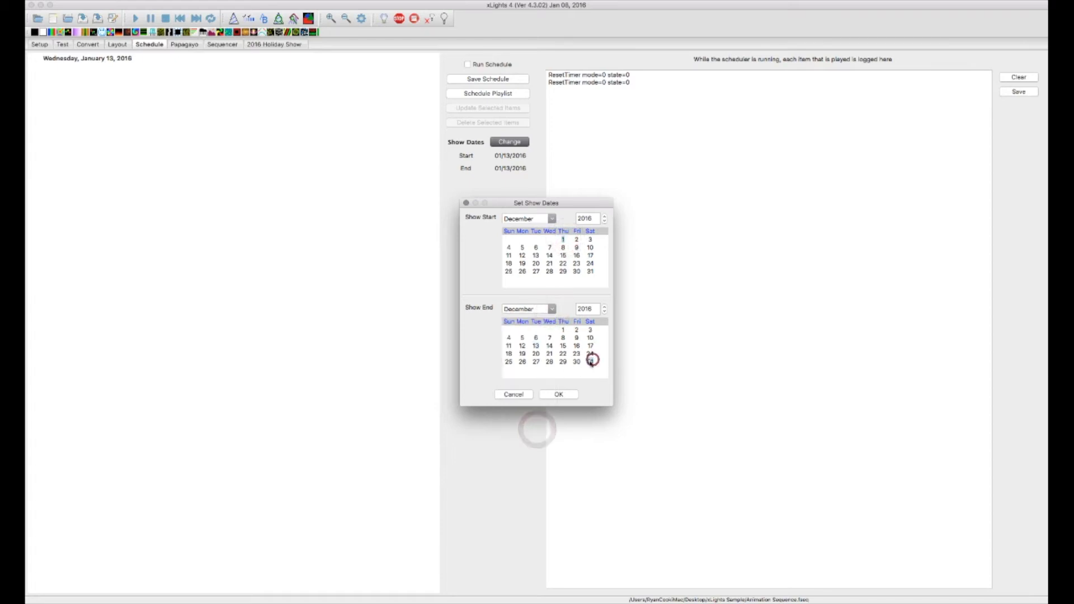
{"action": "left_click", "coordinate": [550, 396]}
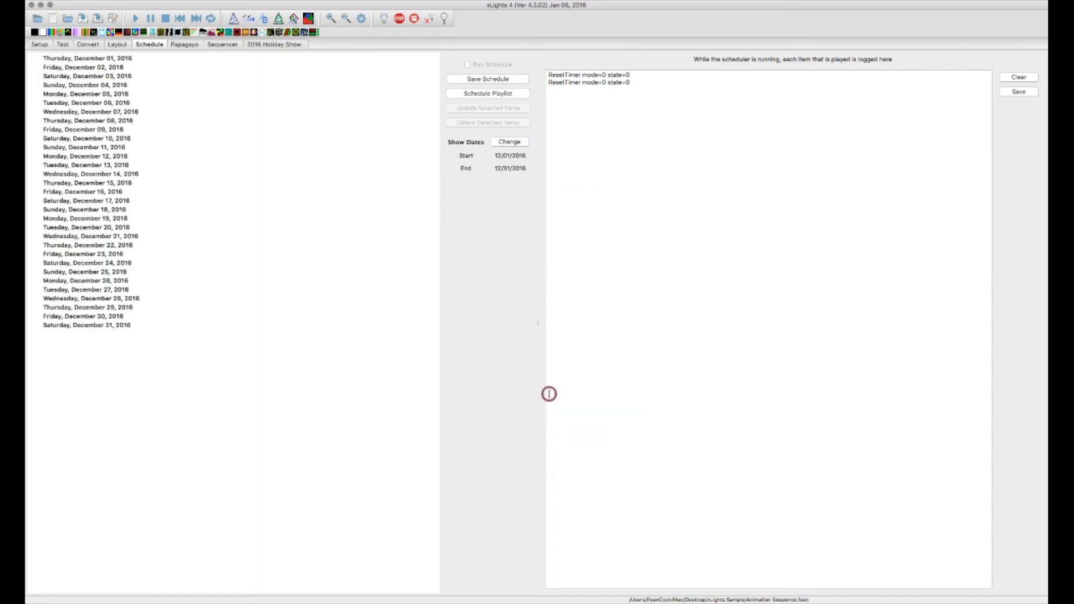
Select dates in the December schedule list, ending on Tuesday, December 20
{"action": "left_click", "coordinate": [121, 57]}
{"action": "left_click", "coordinate": [119, 66]}
{"action": "left_click", "coordinate": [110, 103]}
{"action": "left_click", "coordinate": [112, 156]}
{"action": "left_click", "coordinate": [170, 228]}
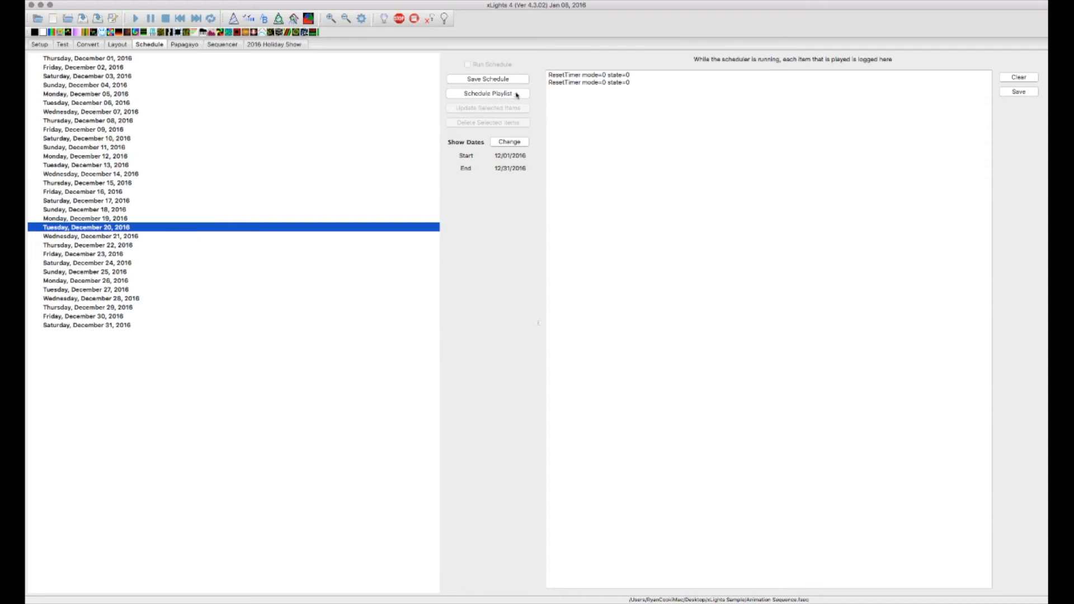
Schedule 2016 Holiday Show from 18 to 21, repeating, with the first item played once
{"action": "left_click", "coordinate": [520, 94]}
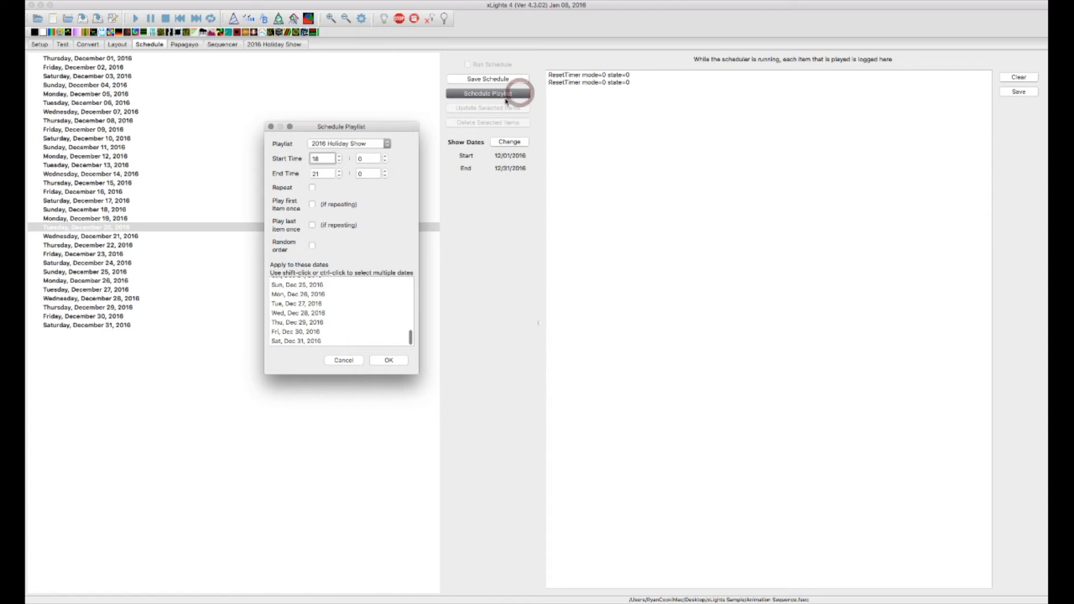
{"action": "left_click", "coordinate": [343, 144]}
{"action": "left_click", "coordinate": [343, 144]}
{"action": "double_click", "coordinate": [326, 159]}
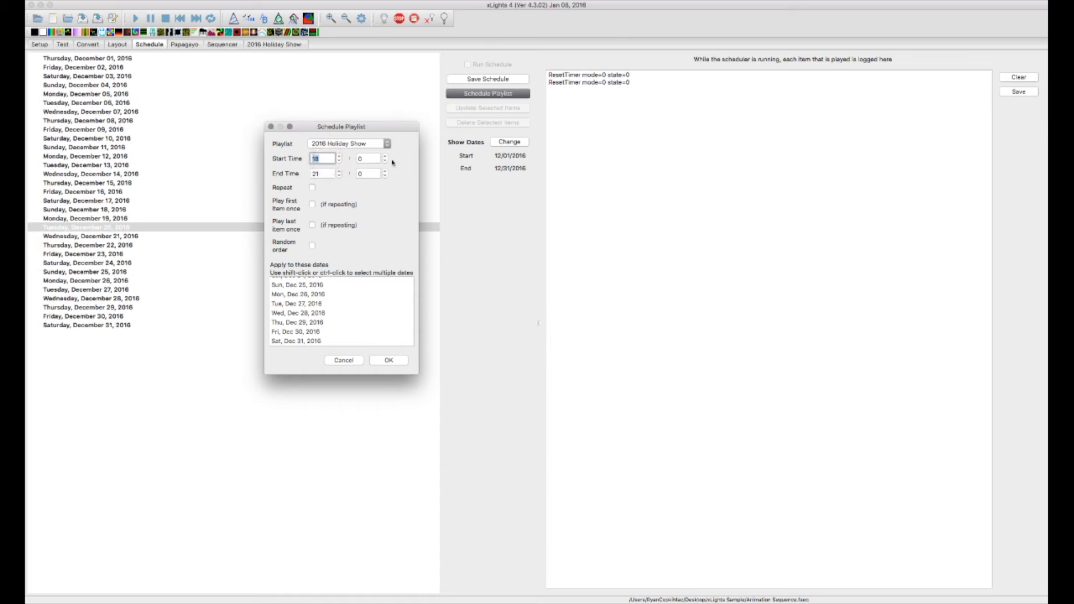
{"action": "double_click", "coordinate": [328, 175]}
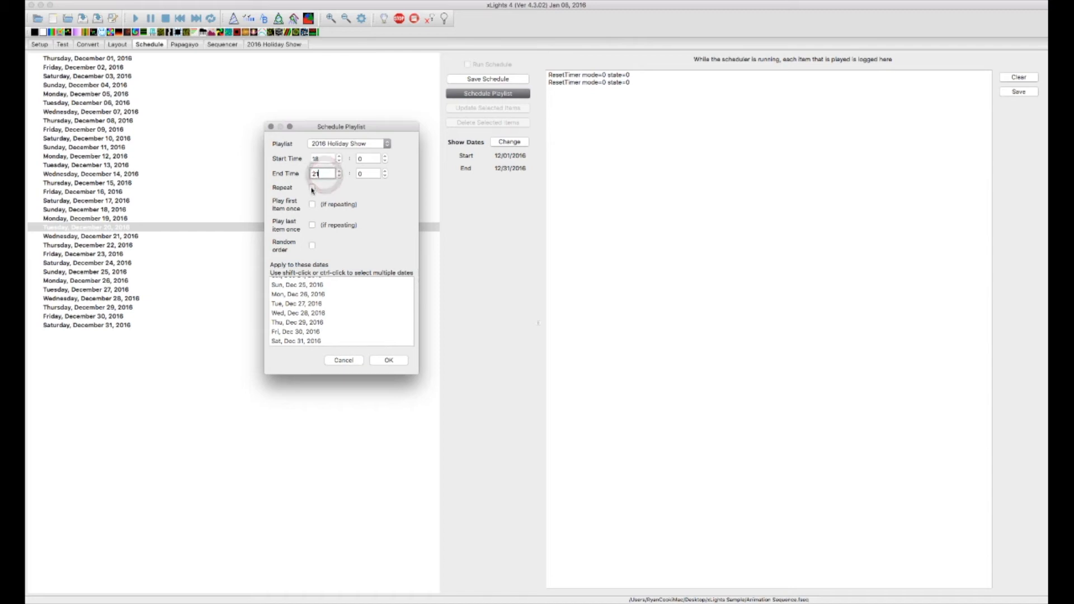
{"action": "left_click", "coordinate": [312, 188]}
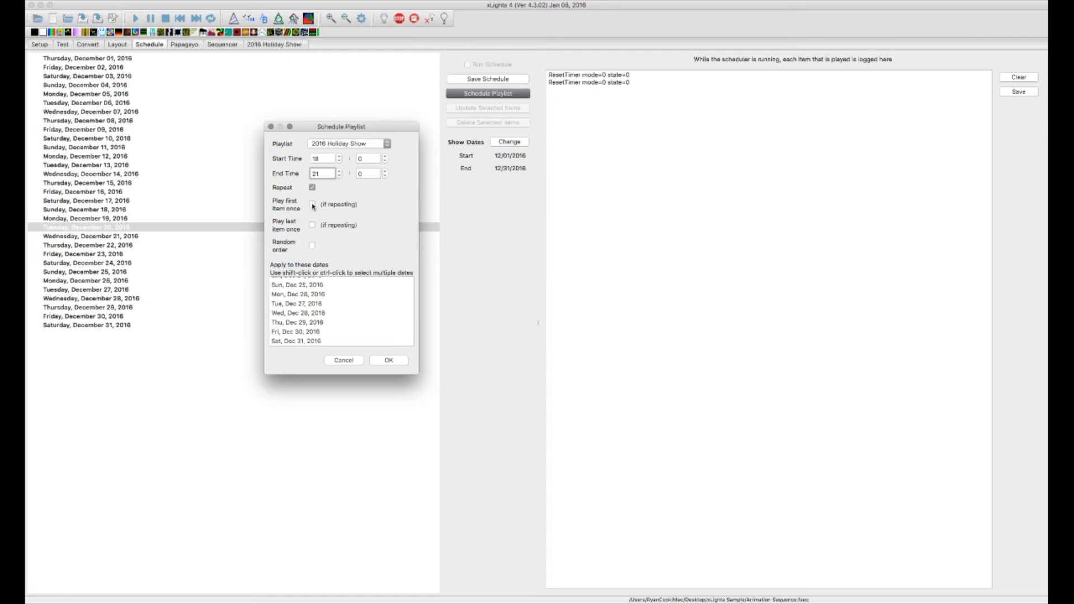
{"action": "left_click", "coordinate": [313, 205]}
Select all dates from Thu, Dec 01 through Sat, Dec 31 and apply the schedule
{"action": "scroll", "coordinate": [361, 317], "scroll_direction": "up", "scroll_amount": 10}
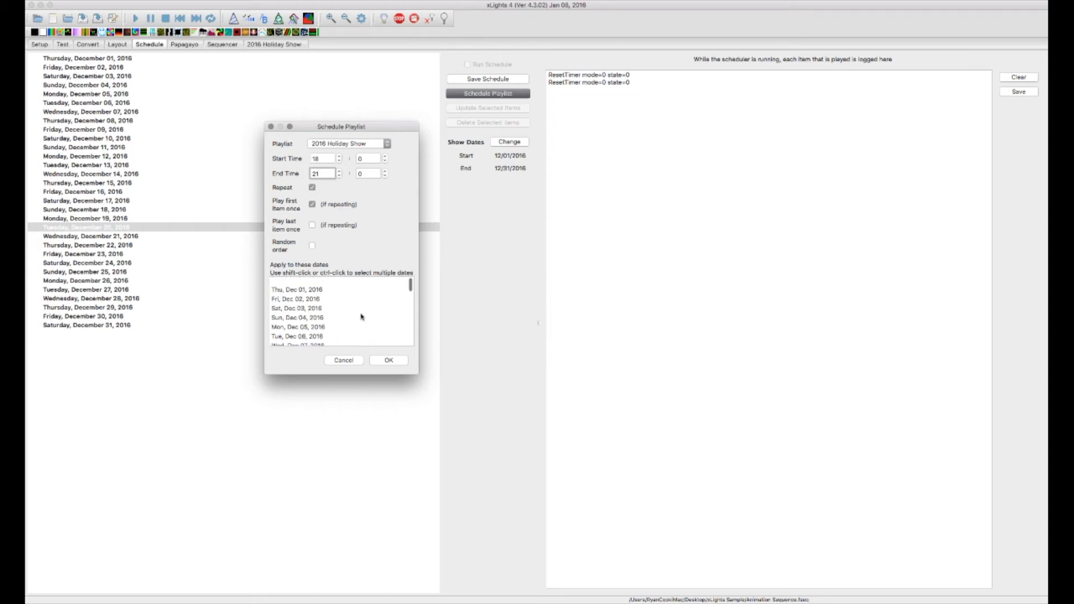
{"action": "left_click", "coordinate": [320, 282]}
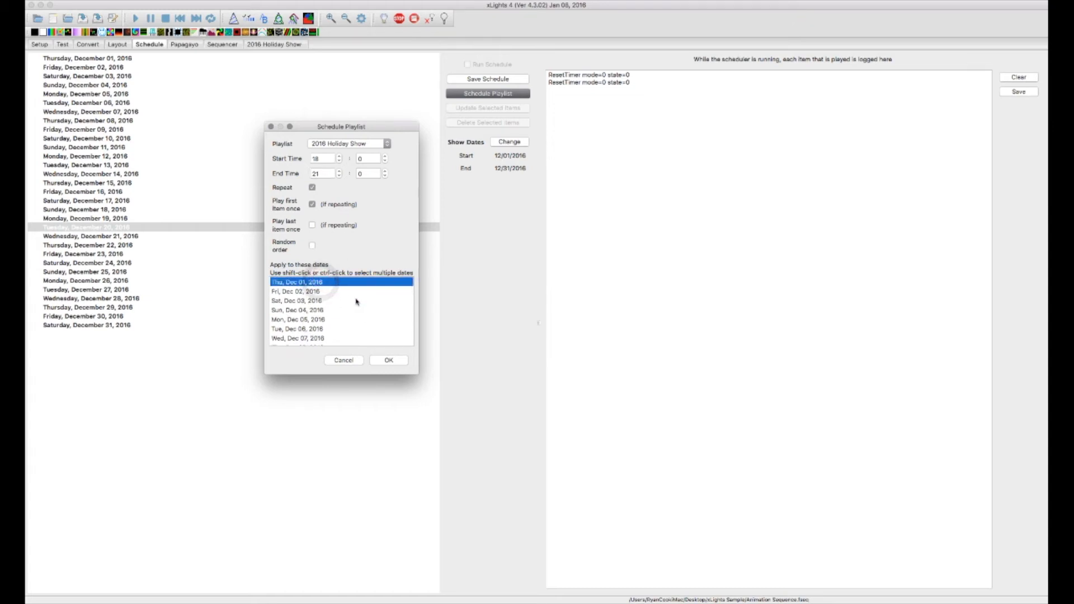
{"action": "scroll", "coordinate": [336, 322], "scroll_direction": "down", "scroll_amount": 10}
{"action": "scroll", "coordinate": [328, 337], "scroll_direction": "down", "scroll_amount": 2}
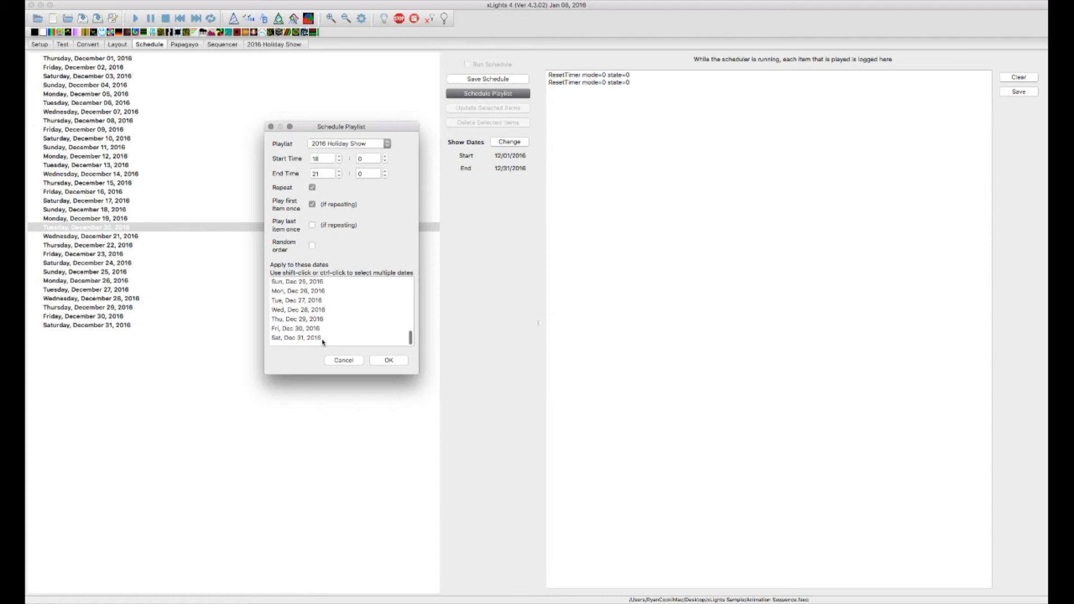
{"action": "left_click", "coordinate": [317, 342], "text": "shift"}
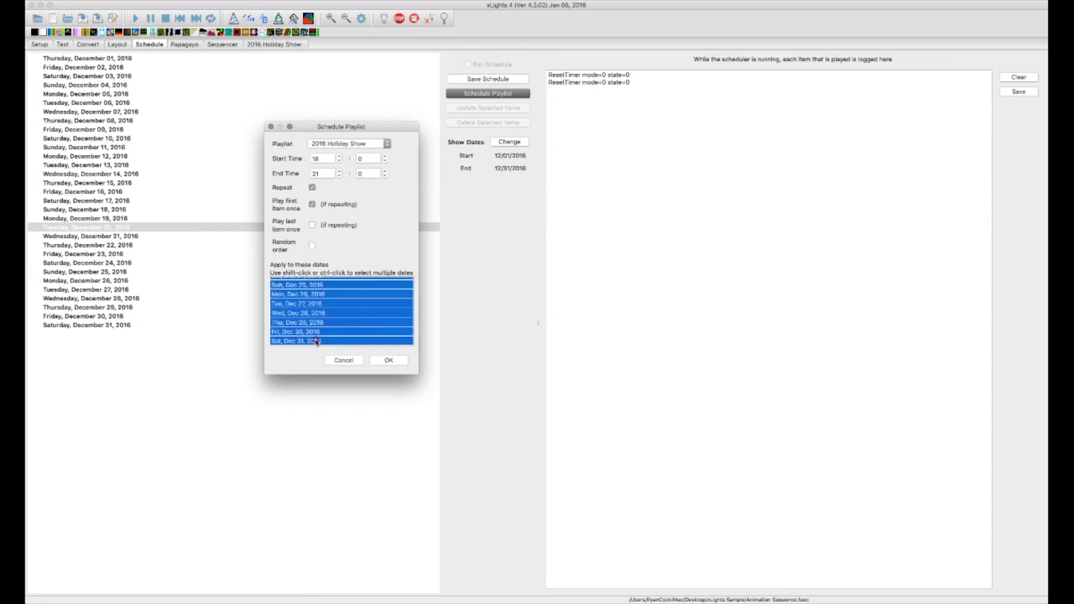
{"action": "left_click", "coordinate": [401, 363]}
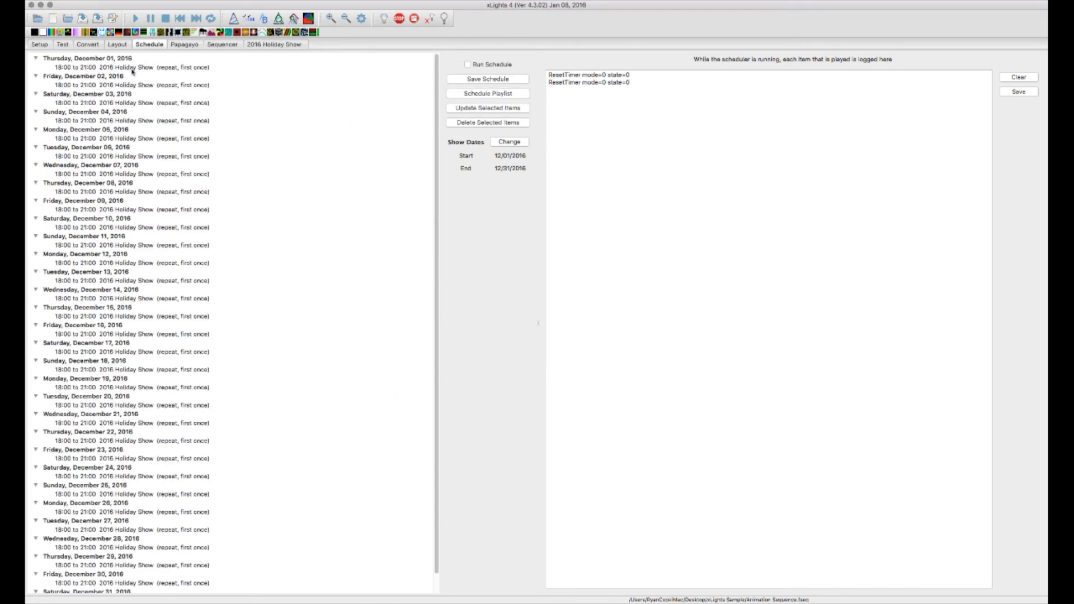
Save the schedule, then add a new playlist named 'Weekend'
{"action": "left_click", "coordinate": [519, 80]}
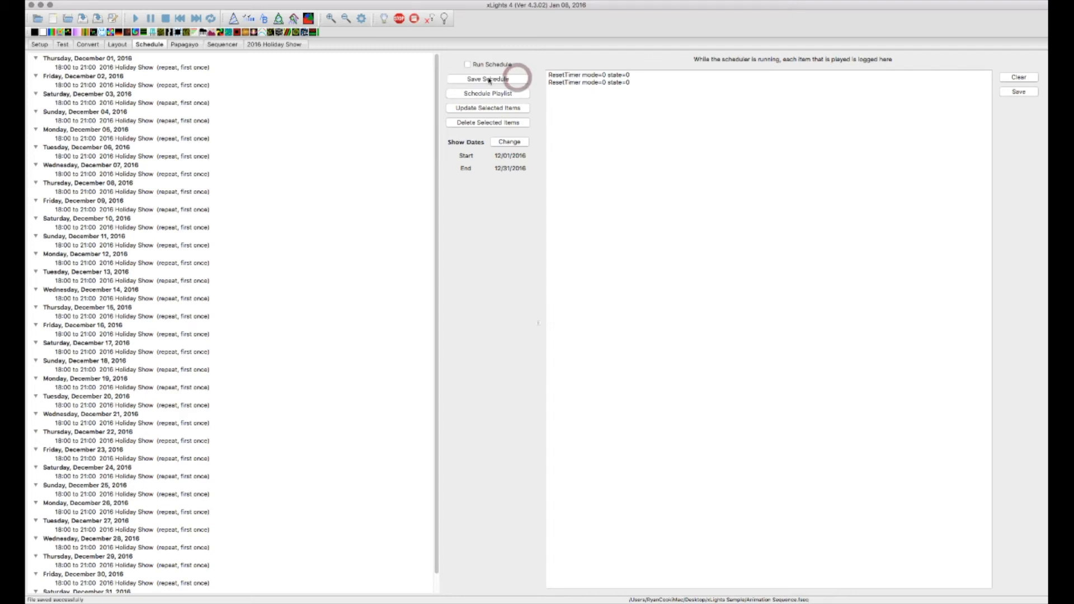
{"action": "left_click", "coordinate": [103, 1]}
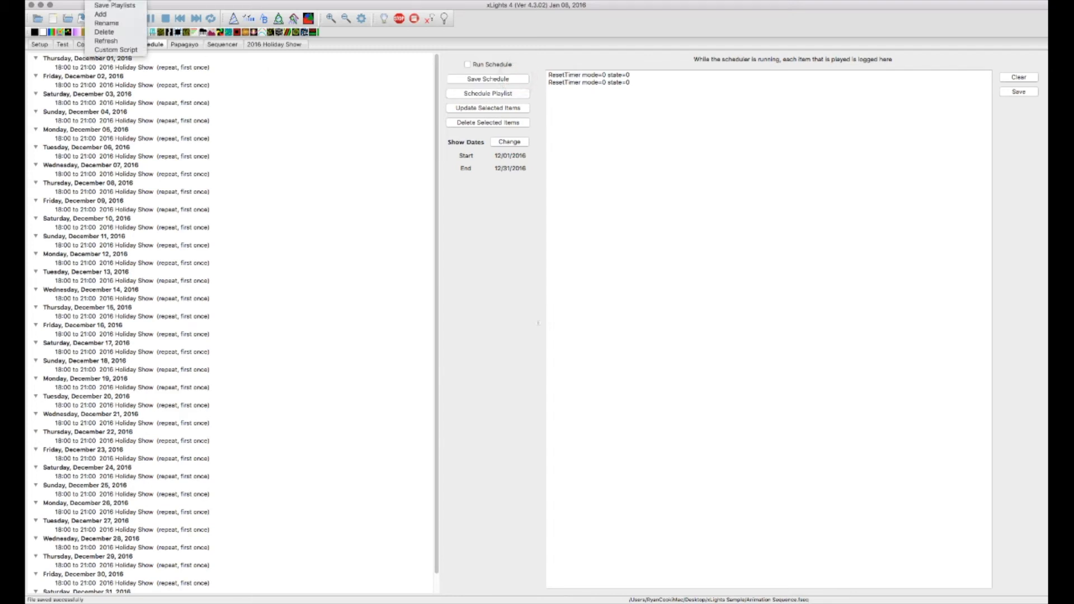
{"action": "left_click", "coordinate": [101, 16]}
{"action": "type", "text": "Weekend"}
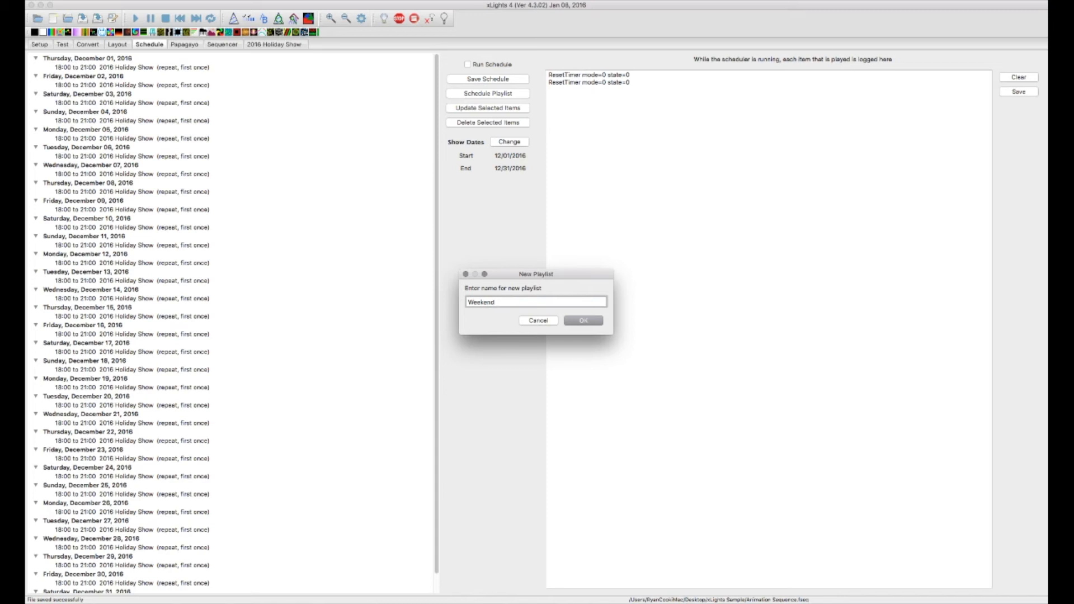
{"action": "left_click", "coordinate": [595, 323]}
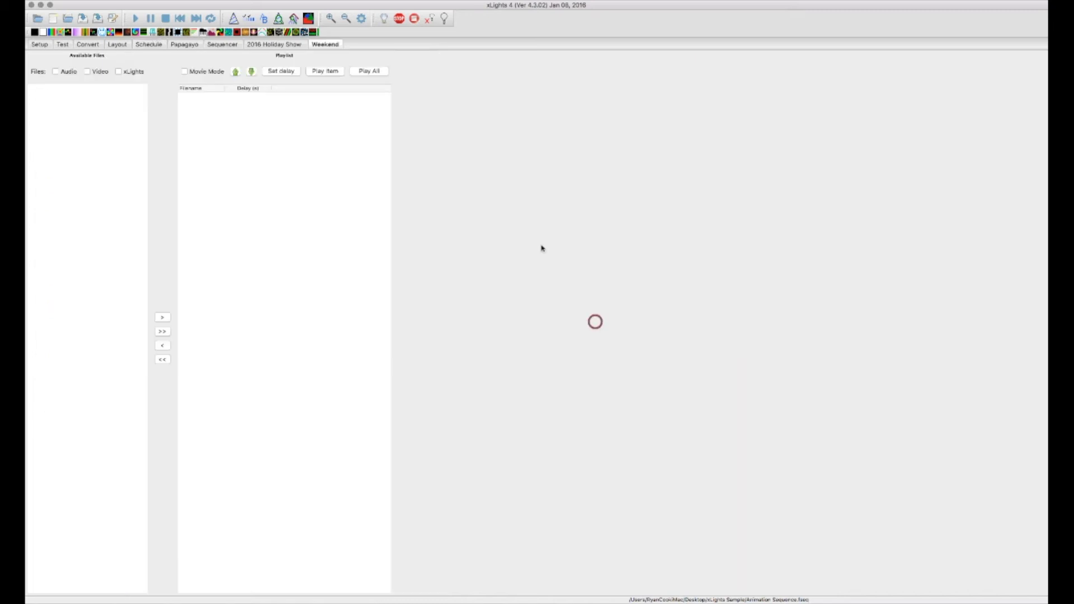
Add Animation Sequence, Jingle Bells Sample and Jingle Bells .fseq files to the Weekend playlist
{"action": "left_click", "coordinate": [119, 72]}
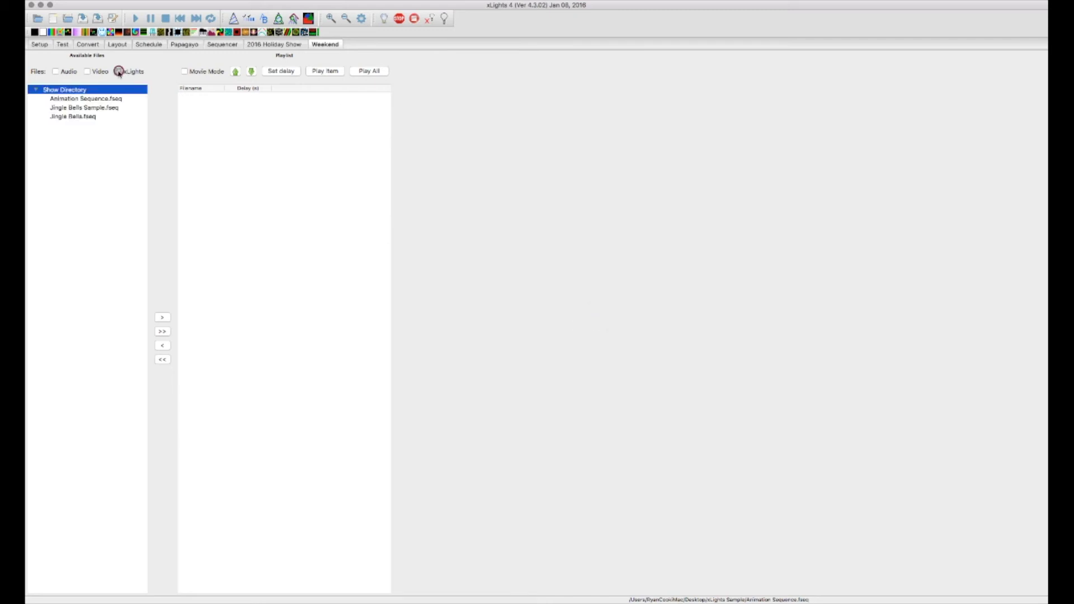
{"action": "left_click", "coordinate": [95, 99]}
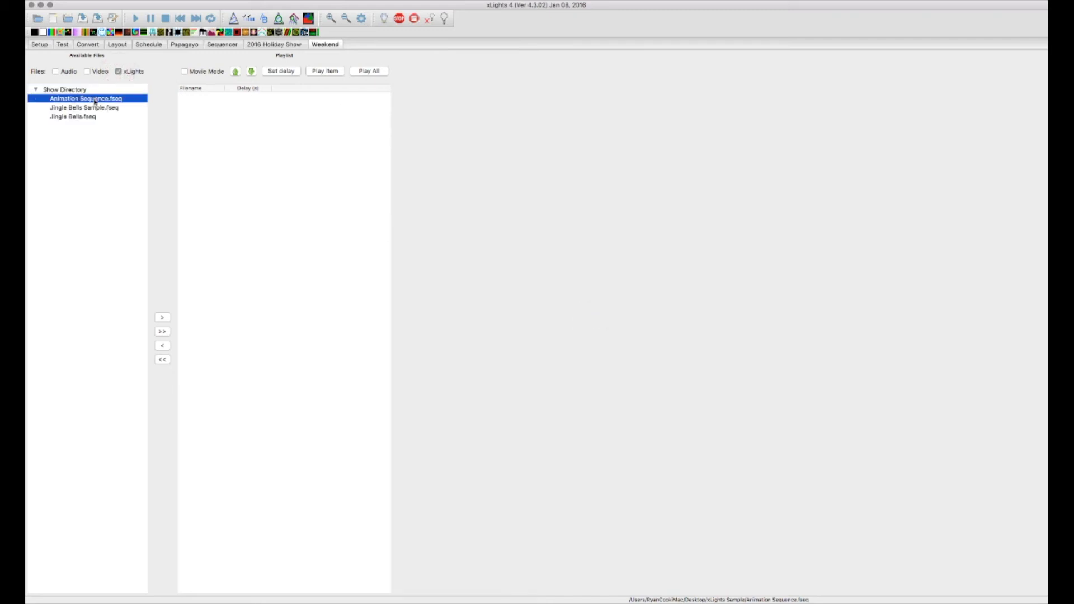
{"action": "left_click", "coordinate": [162, 318]}
{"action": "left_click", "coordinate": [92, 99]}
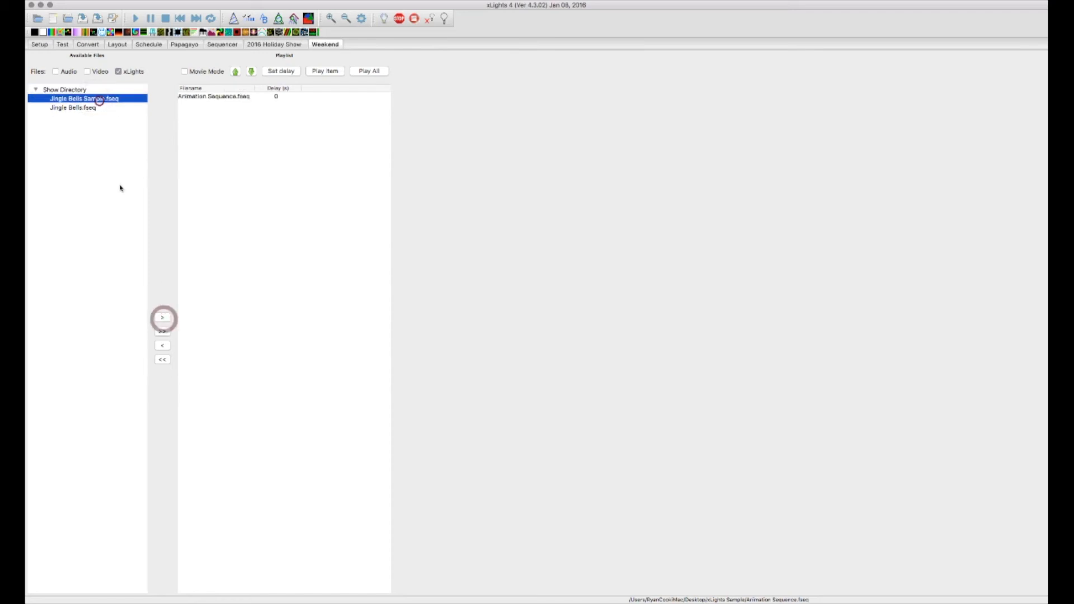
{"action": "left_click", "coordinate": [163, 318]}
{"action": "left_click", "coordinate": [77, 101]}
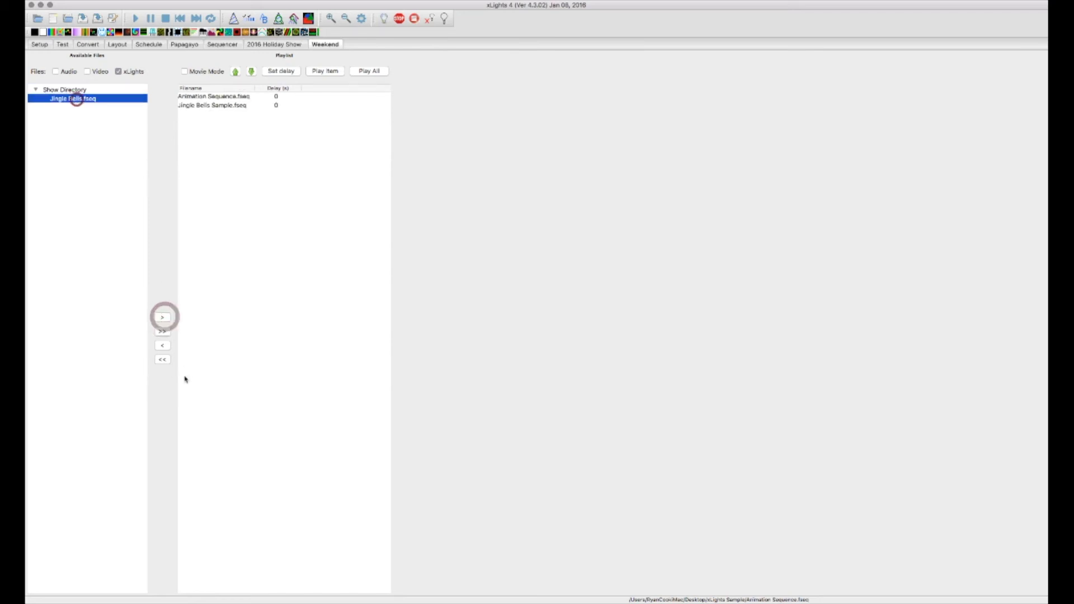
{"action": "left_click", "coordinate": [161, 317]}
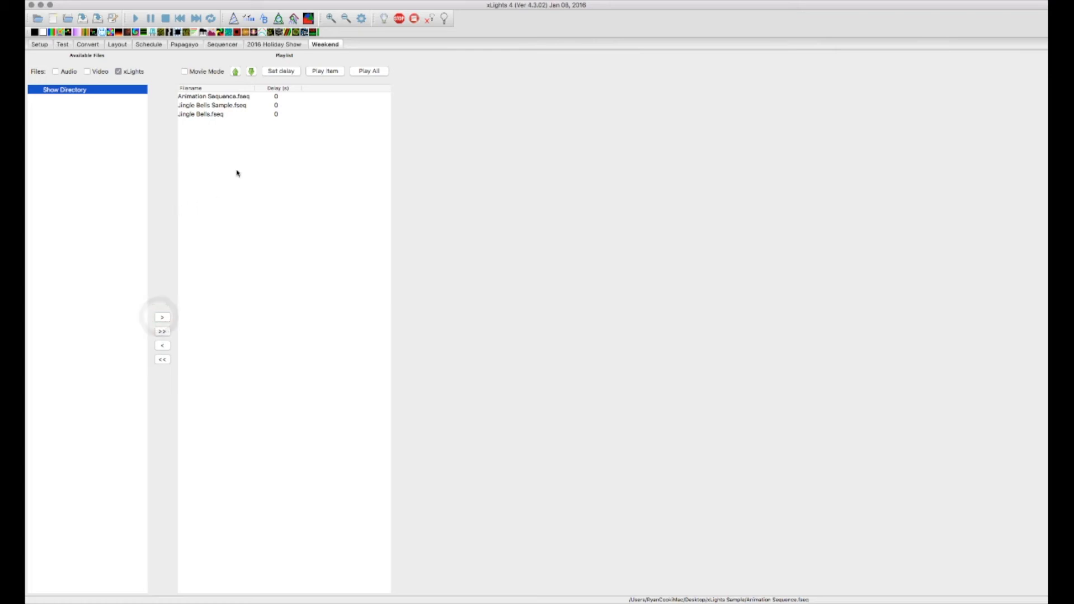
Save the playlists and return to the December Schedule page
{"action": "left_click", "coordinate": [100, 1]}
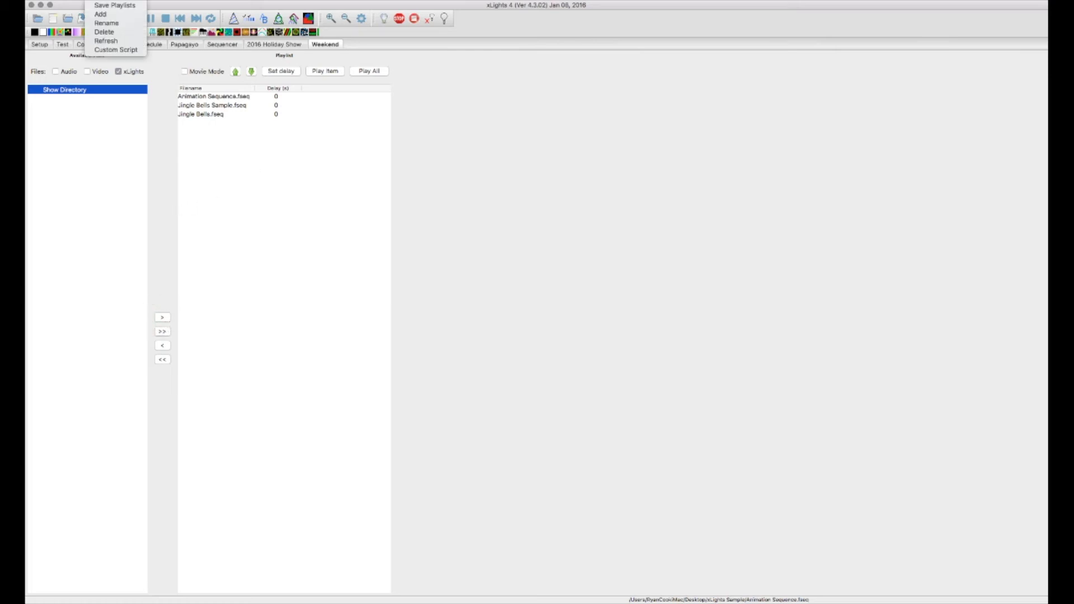
{"action": "left_click", "coordinate": [102, 6]}
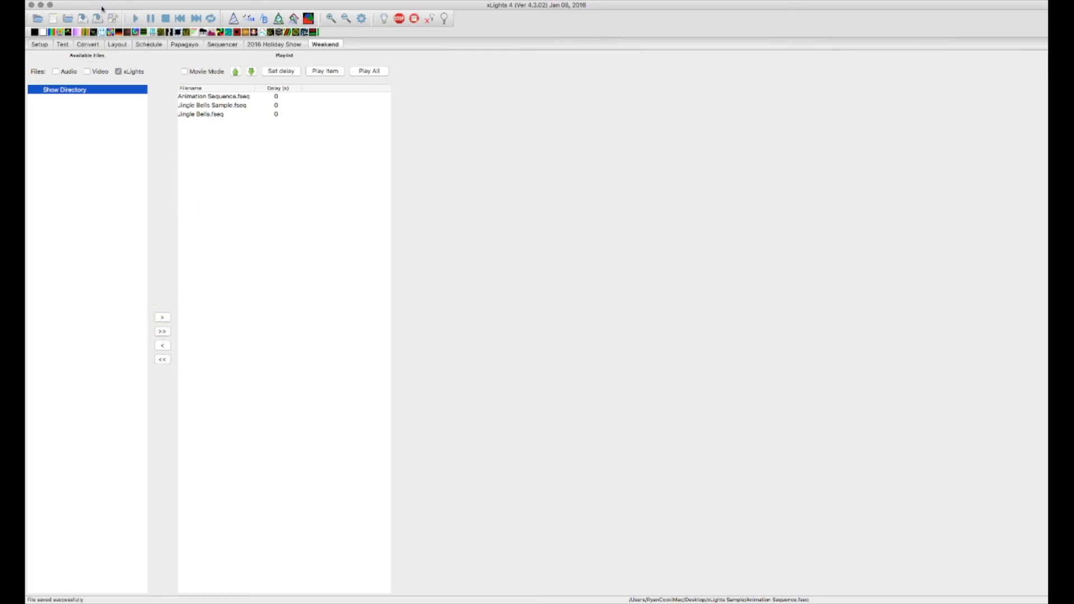
{"action": "left_click", "coordinate": [153, 45]}
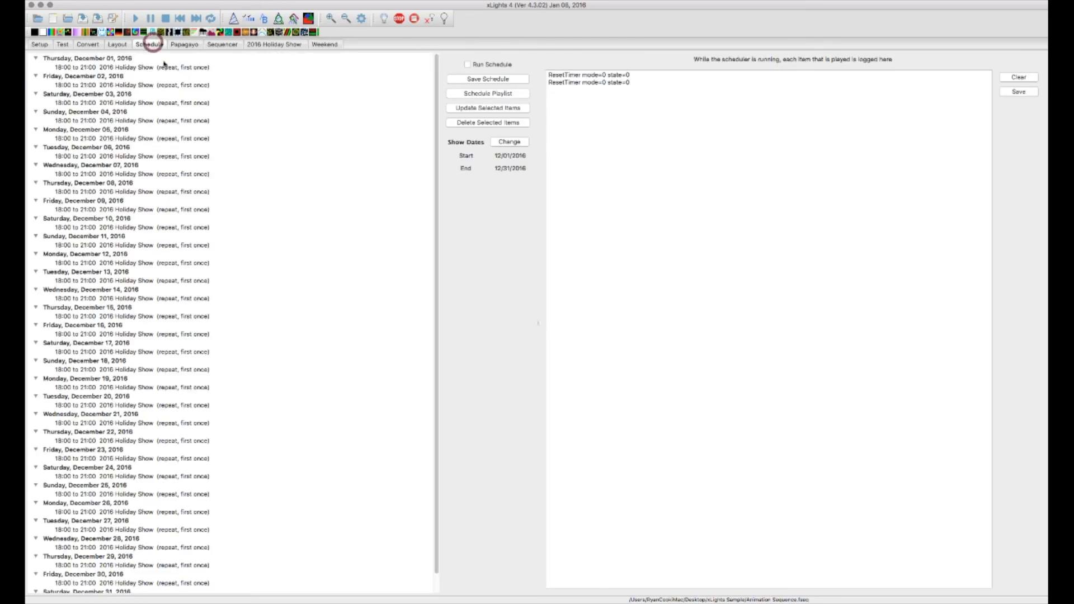
Schedule the Weekend playlist with a 17:00 start hour and an 18:00 end hour
{"action": "left_click", "coordinate": [495, 96]}
{"action": "left_click", "coordinate": [354, 144]}
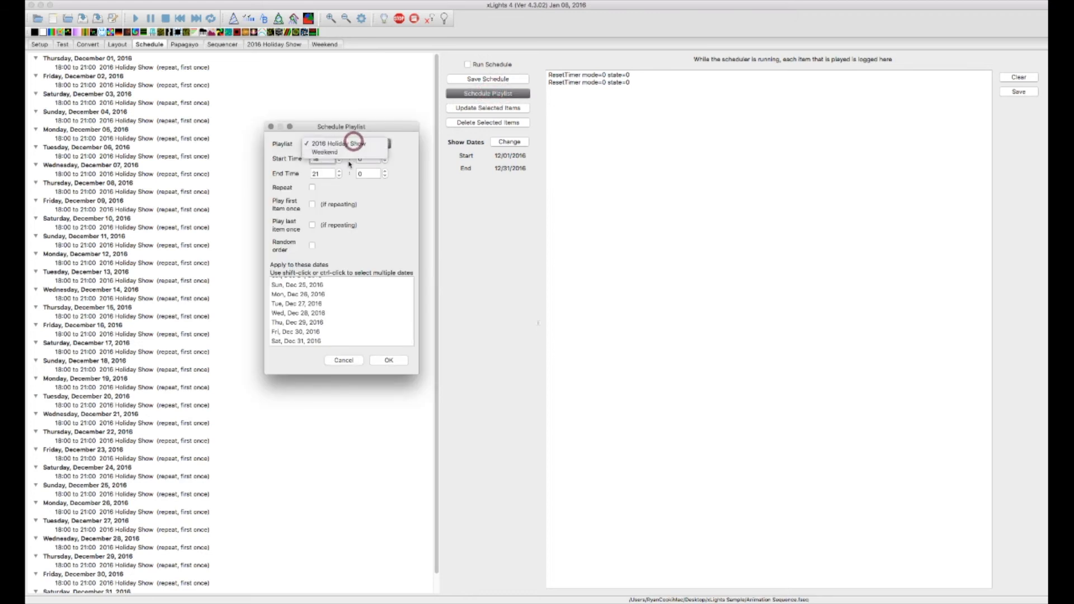
{"action": "left_click", "coordinate": [336, 152]}
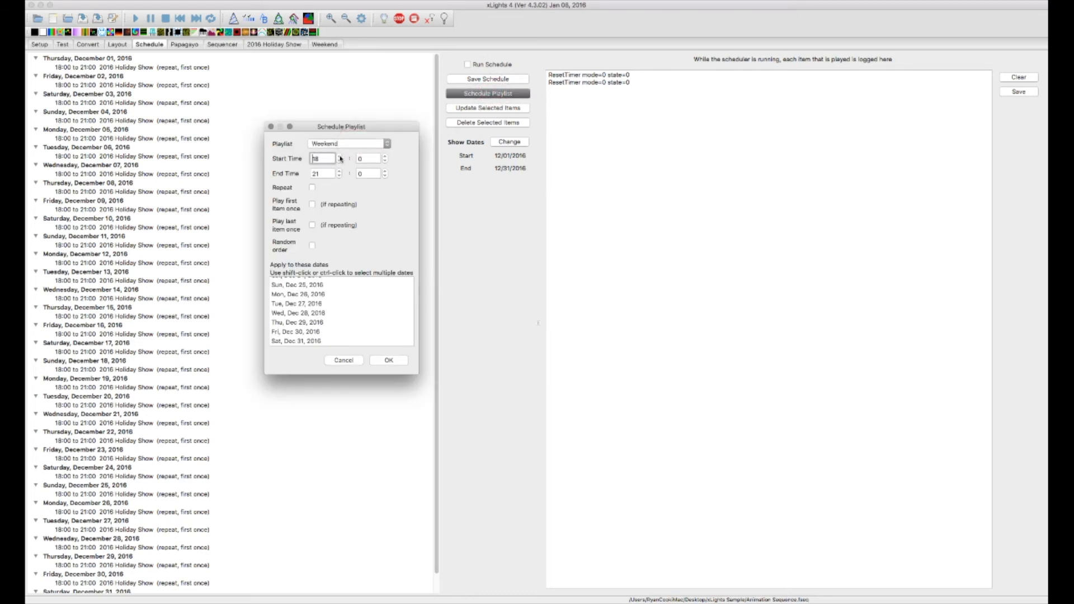
{"action": "left_click", "coordinate": [339, 162]}
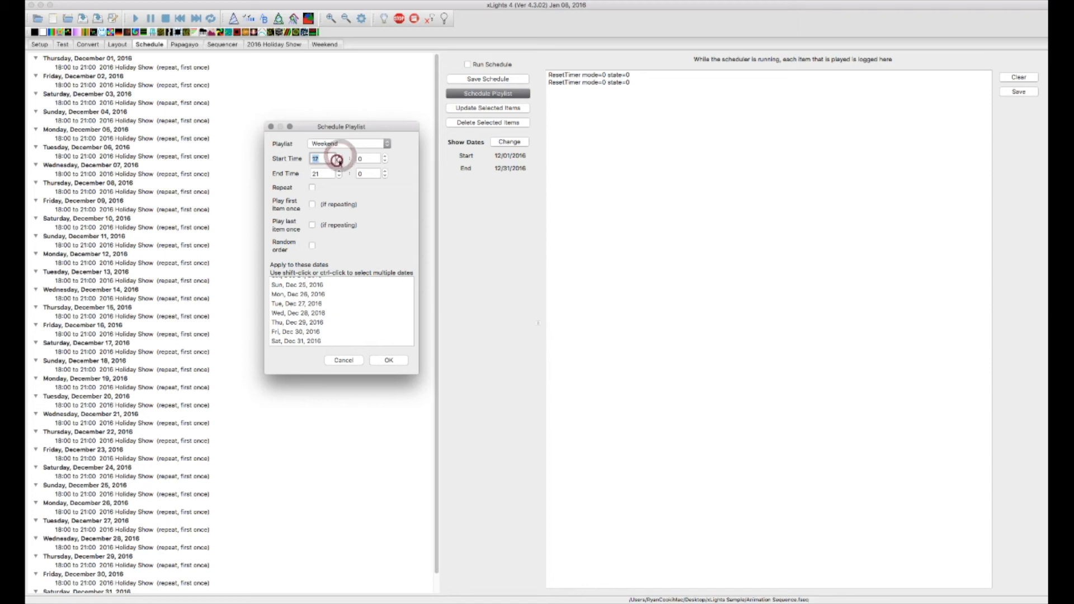
{"action": "left_click", "coordinate": [340, 155]}
{"action": "left_click", "coordinate": [339, 162]}
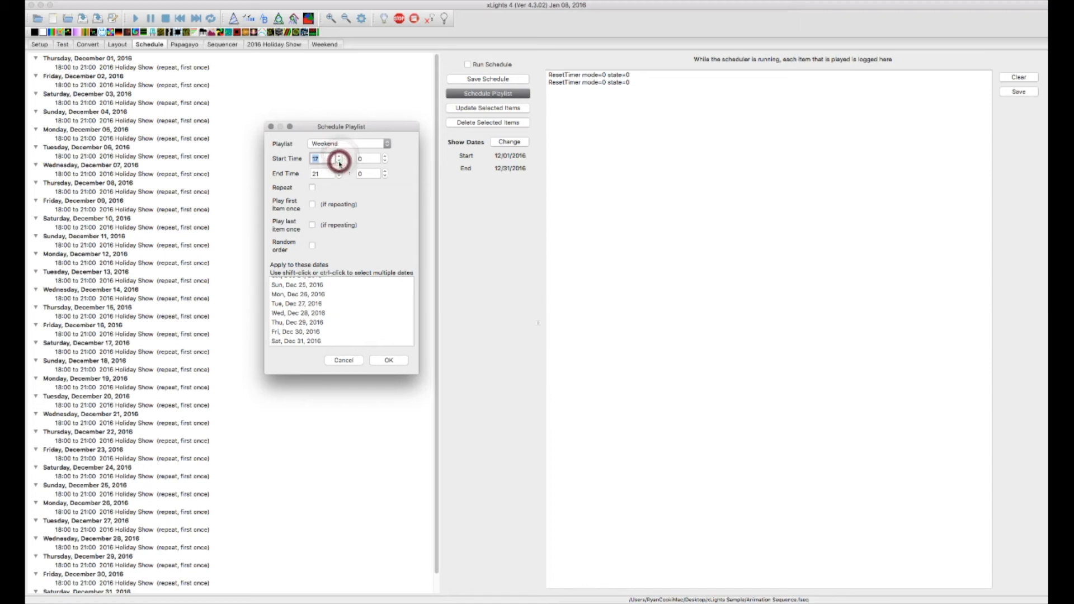
{"action": "left_click", "coordinate": [336, 158]}
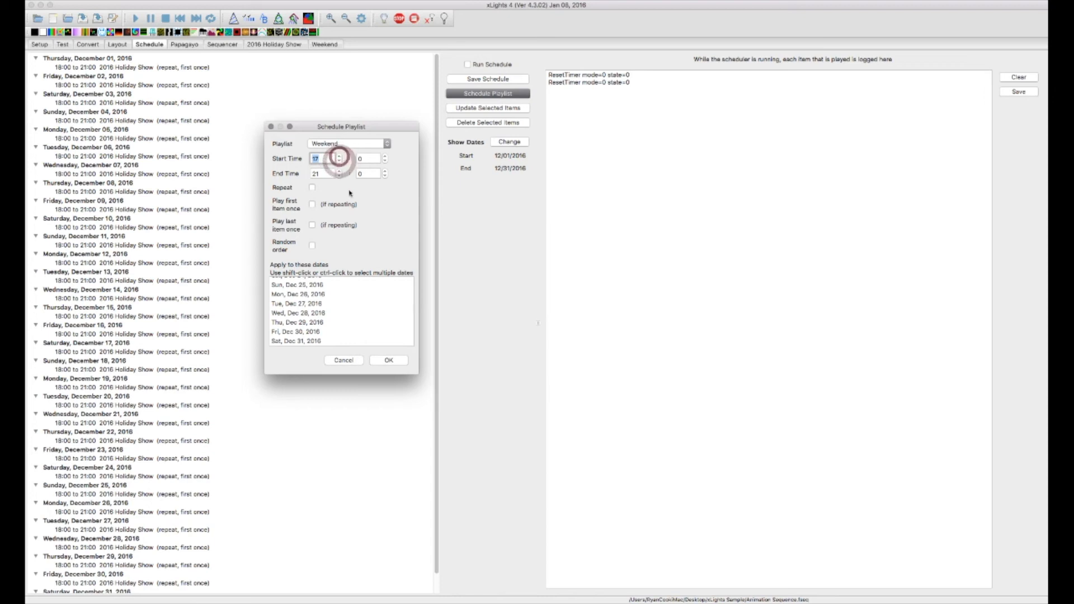
{"action": "left_click", "coordinate": [322, 174]}
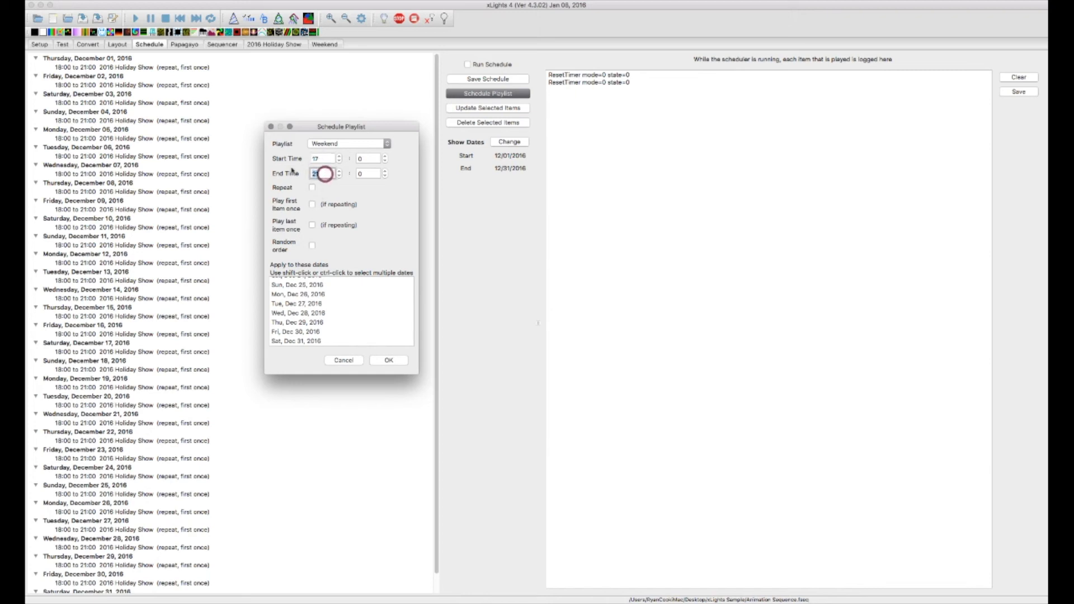
{"action": "type", "text": "18"}
Make the Weekend entry repeat and pick Friday December 2 and Saturday December 3
{"action": "left_click", "coordinate": [313, 188]}
{"action": "scroll", "coordinate": [350, 312], "scroll_direction": "up", "scroll_amount": 10}
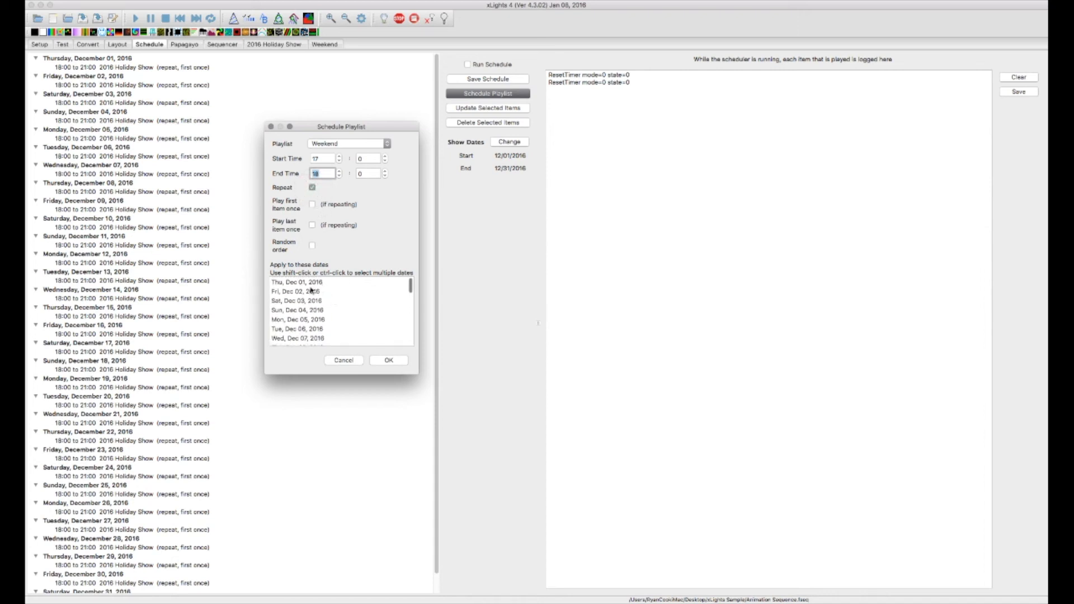
{"action": "left_click", "coordinate": [311, 290]}
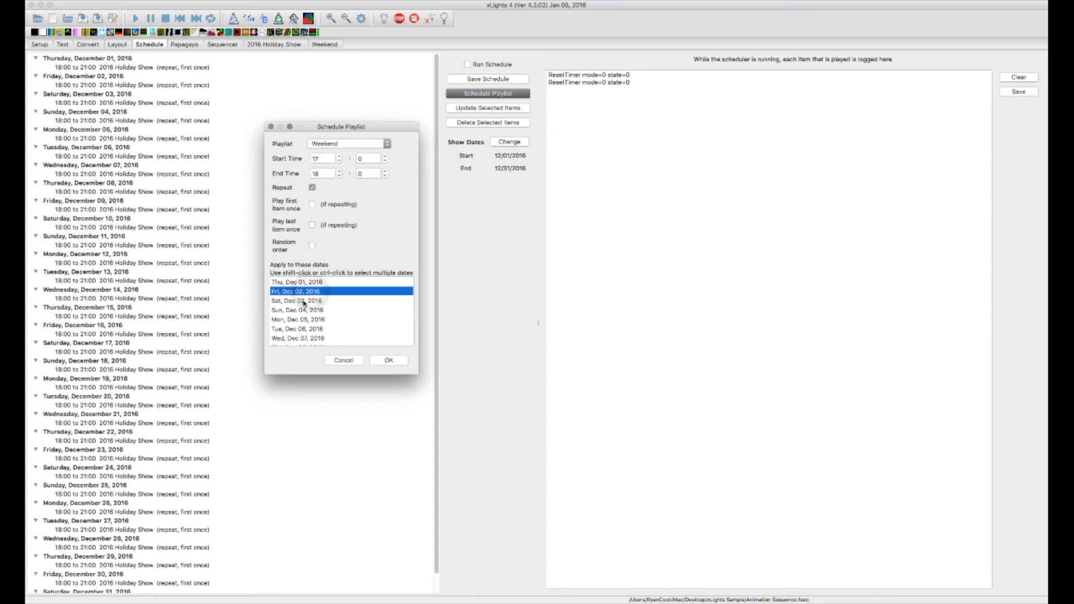
{"action": "left_click", "coordinate": [305, 301], "text": "shift"}
Add the remaining December Fridays and Saturdays to the dates and confirm the entry
{"action": "scroll", "coordinate": [305, 306], "scroll_direction": "down", "scroll_amount": 4}
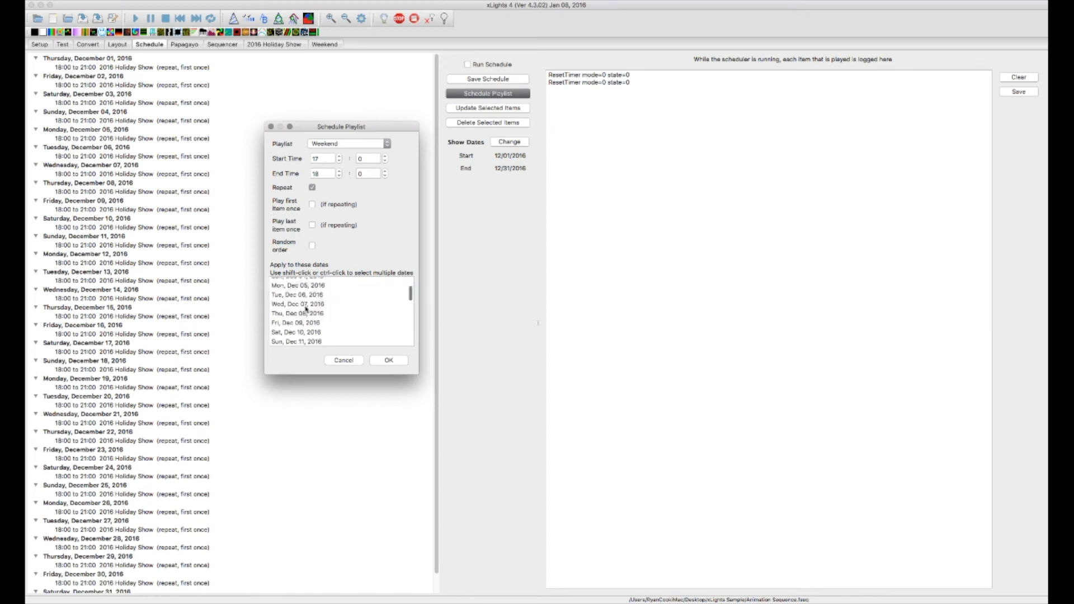
{"action": "left_click", "coordinate": [296, 323]}
{"action": "scroll", "coordinate": [296, 319], "scroll_direction": "down", "scroll_amount": 5}
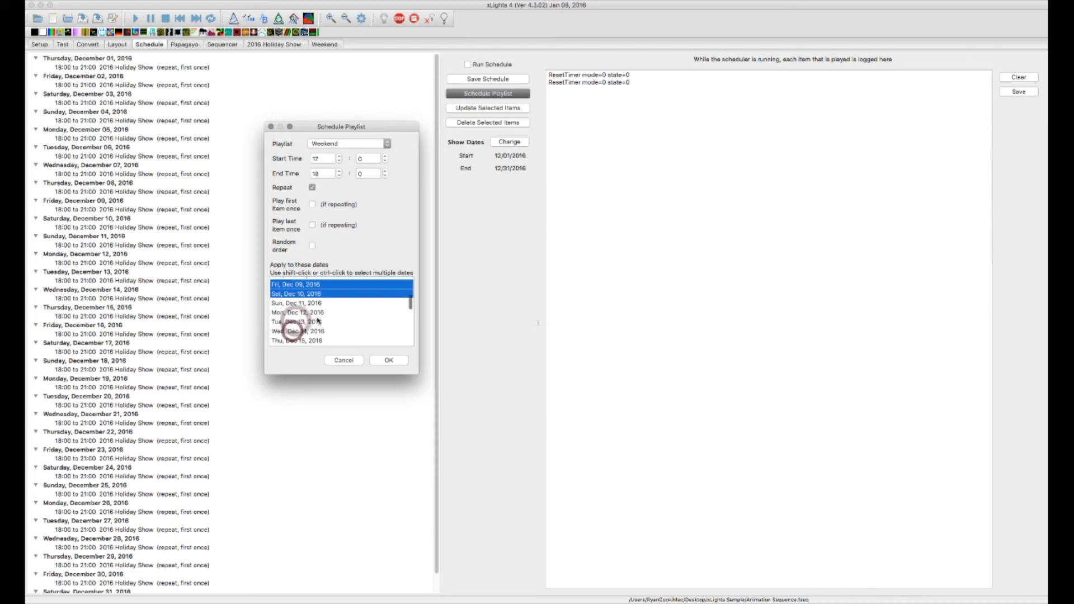
{"action": "left_click_drag", "start_coordinate": [302, 303], "coordinate": [298, 311]}
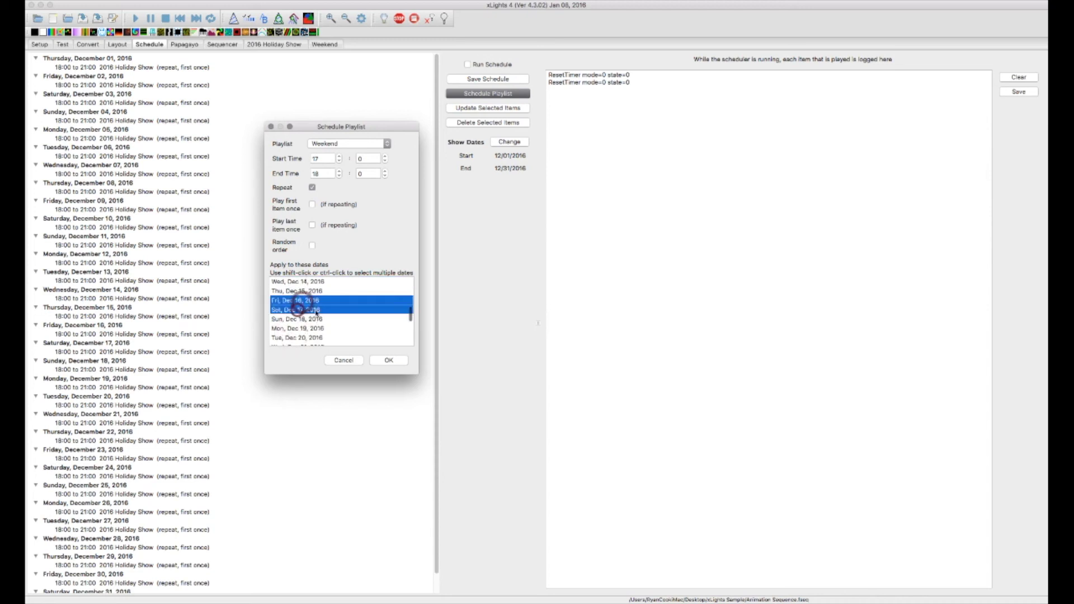
{"action": "scroll", "coordinate": [316, 313], "scroll_direction": "down", "scroll_amount": 2}
{"action": "scroll", "coordinate": [316, 313], "scroll_direction": "down", "scroll_amount": 2}
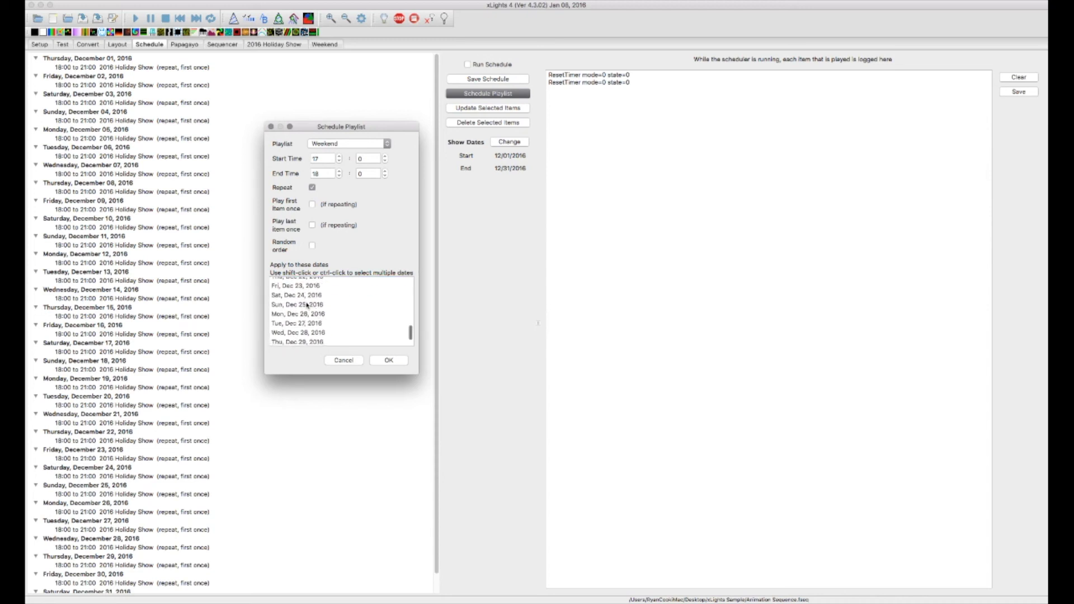
{"action": "left_click_drag", "start_coordinate": [302, 285], "coordinate": [301, 341]}
{"action": "scroll", "coordinate": [302, 313], "scroll_direction": "down", "scroll_amount": 2}
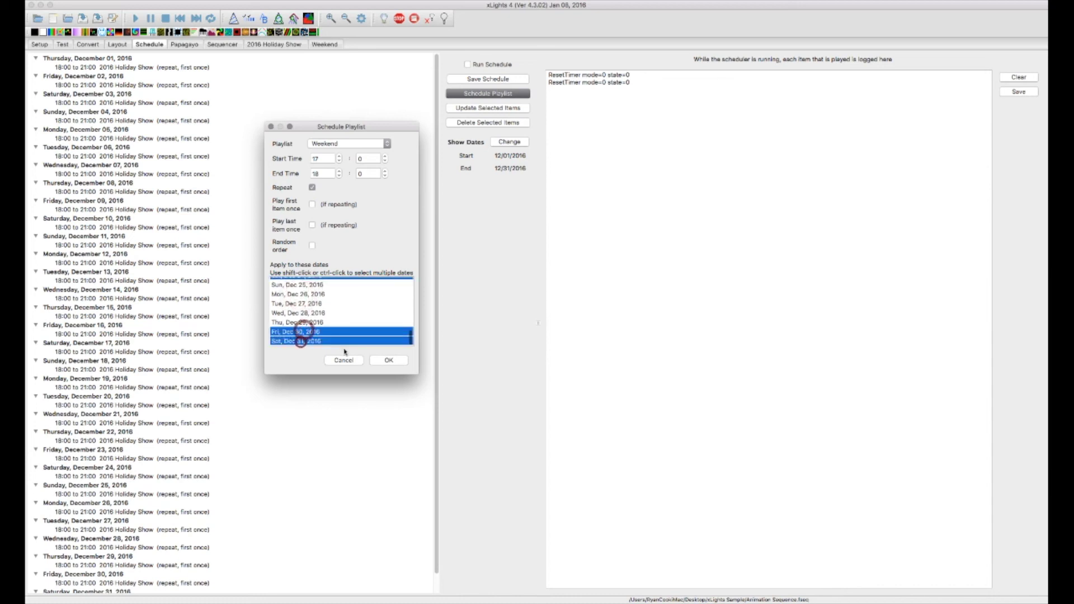
{"action": "left_click", "coordinate": [391, 361]}
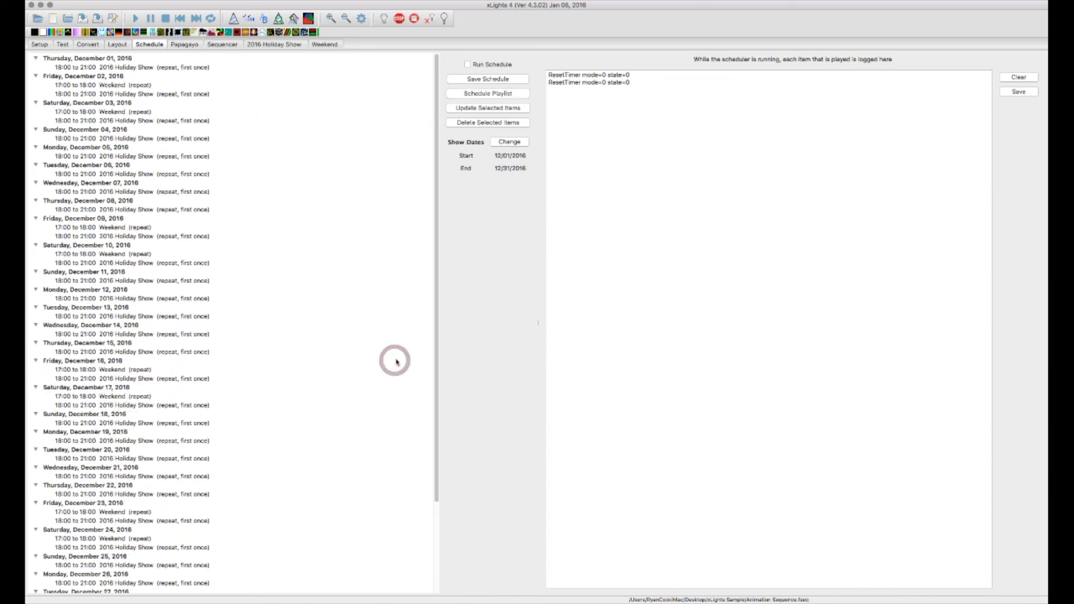
Check the December 2–3 Weekend and 2016 Holiday Show entries, then save the schedule
{"action": "left_click", "coordinate": [84, 78]}
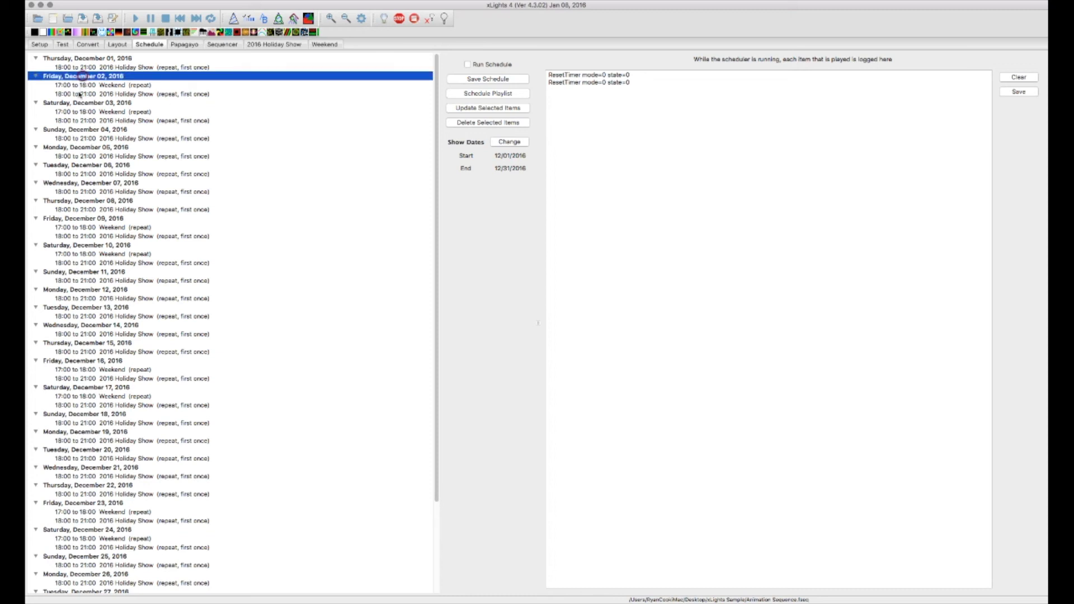
{"action": "left_click", "coordinate": [76, 104]}
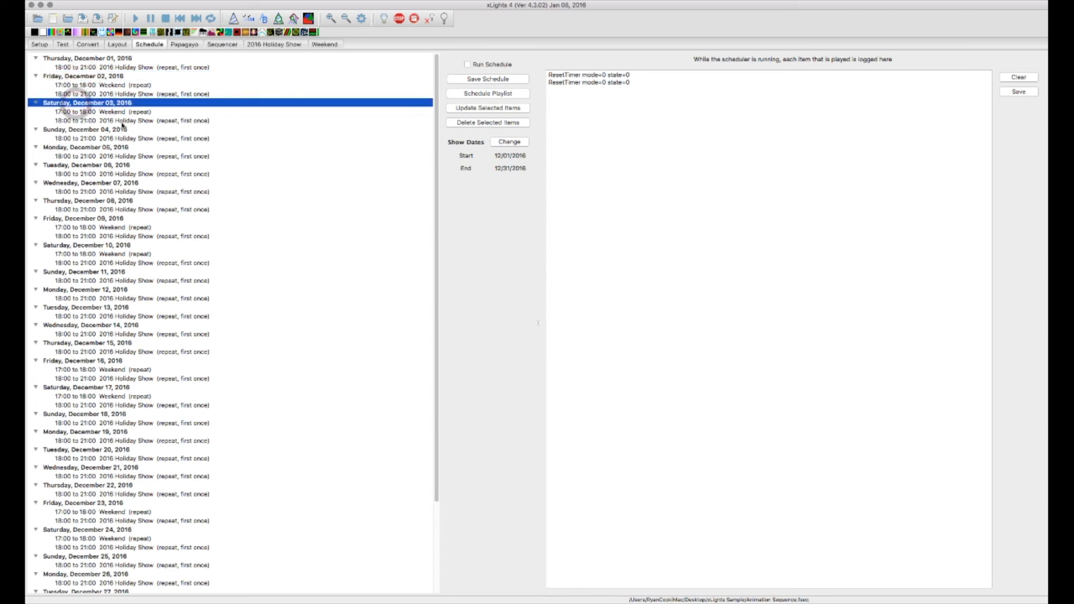
{"action": "left_click", "coordinate": [104, 113]}
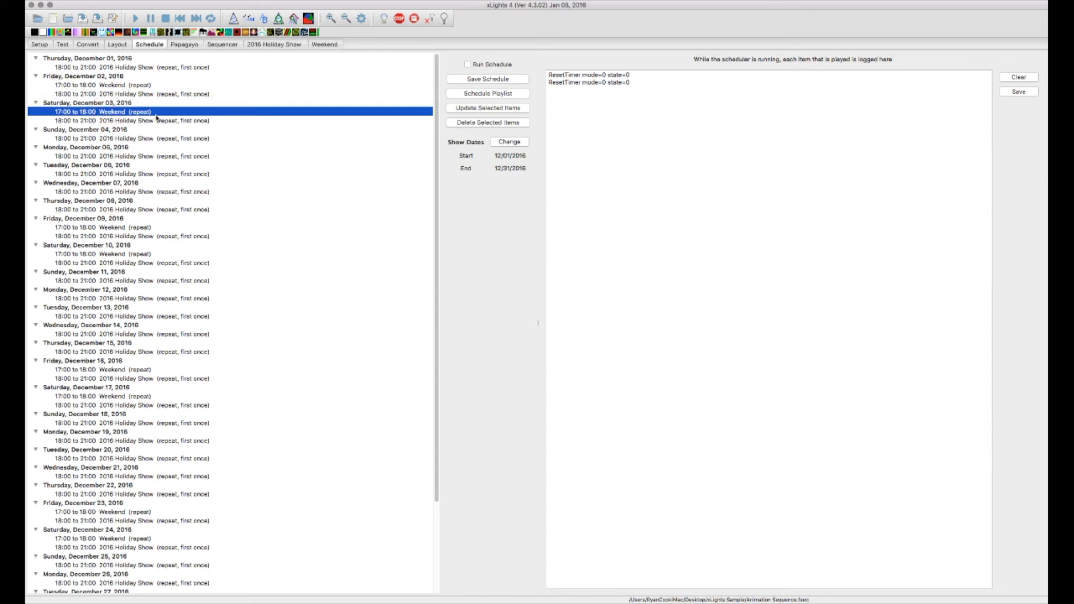
{"action": "left_click", "coordinate": [73, 120]}
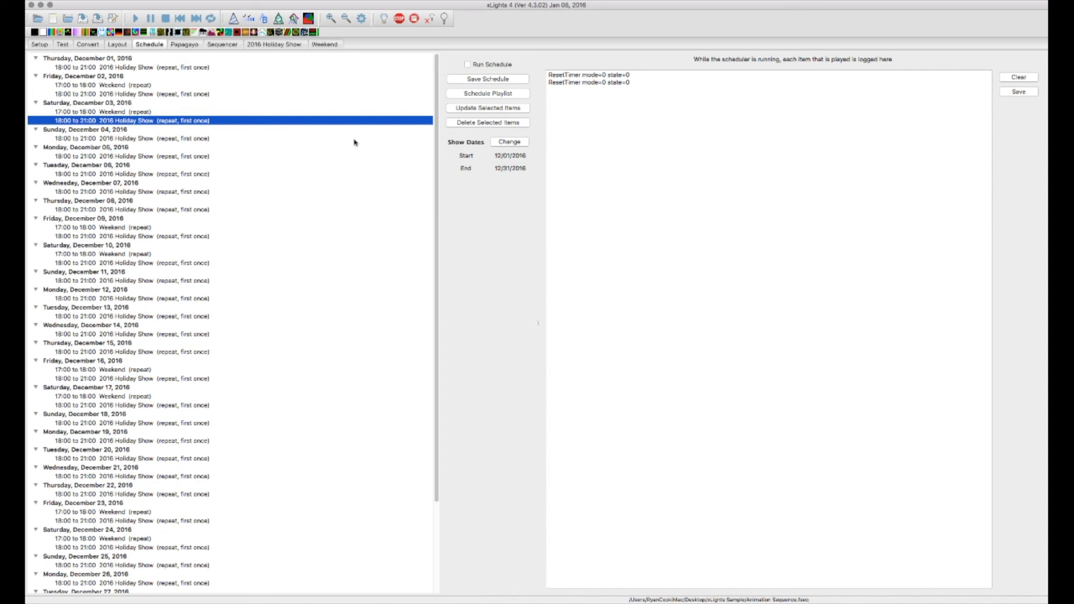
{"action": "left_click", "coordinate": [498, 78]}
Decline running without light output, enable Output To Lights, and start the schedule running
{"action": "left_click", "coordinate": [495, 65]}
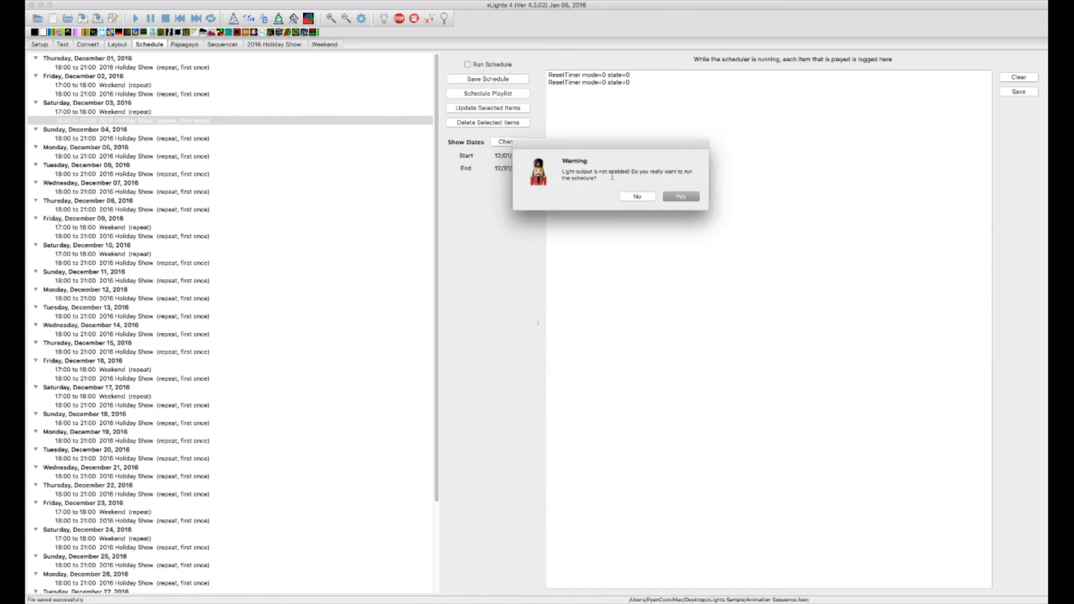
{"action": "left_click", "coordinate": [646, 198]}
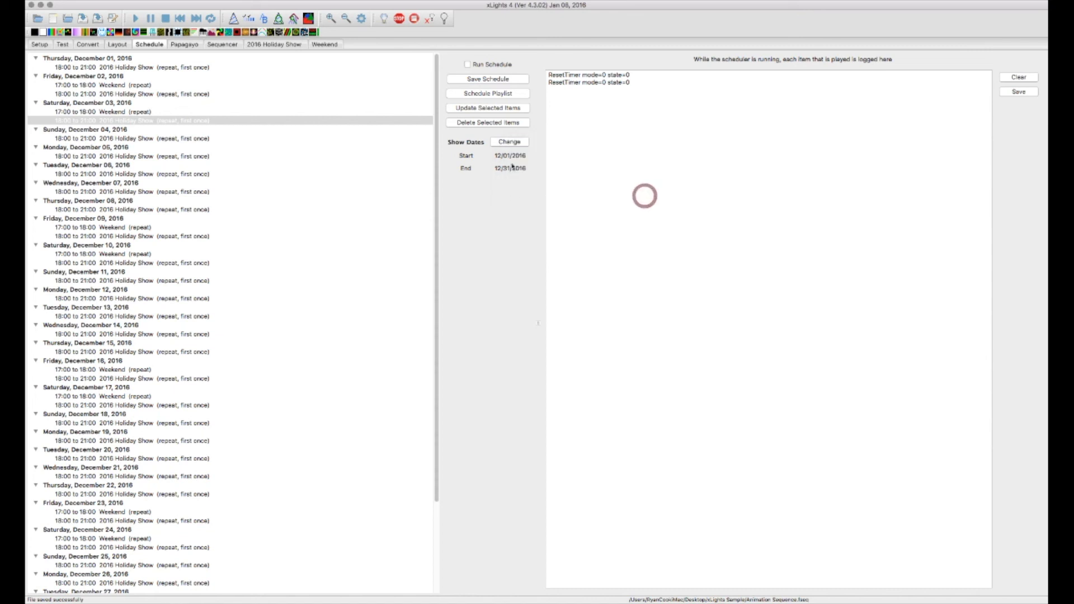
{"action": "left_click", "coordinate": [446, 19]}
{"action": "left_click", "coordinate": [468, 64]}
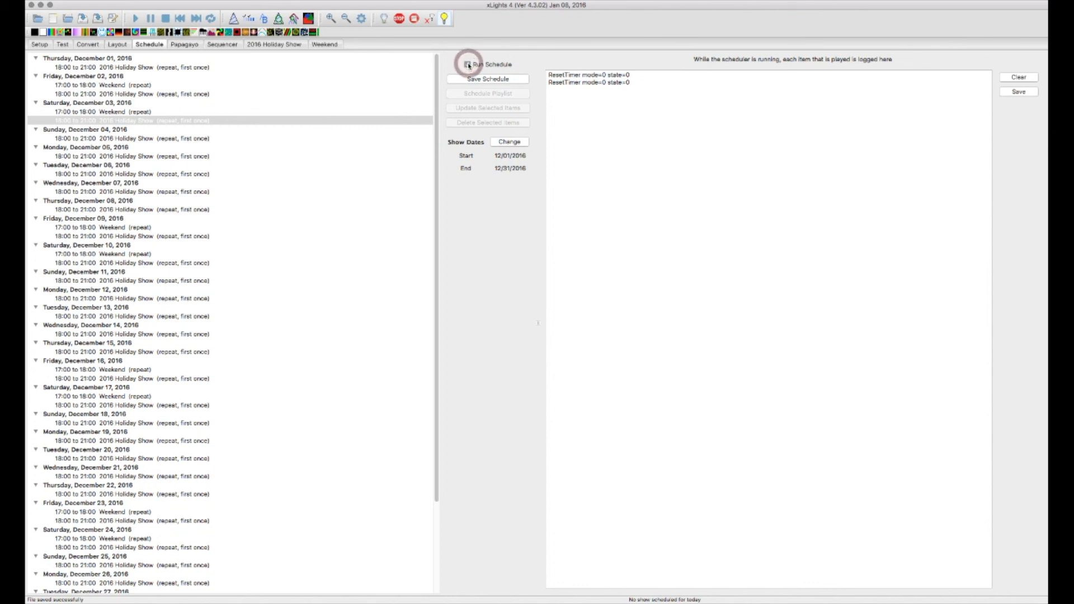
{"action": "left_click", "coordinate": [508, 79]}
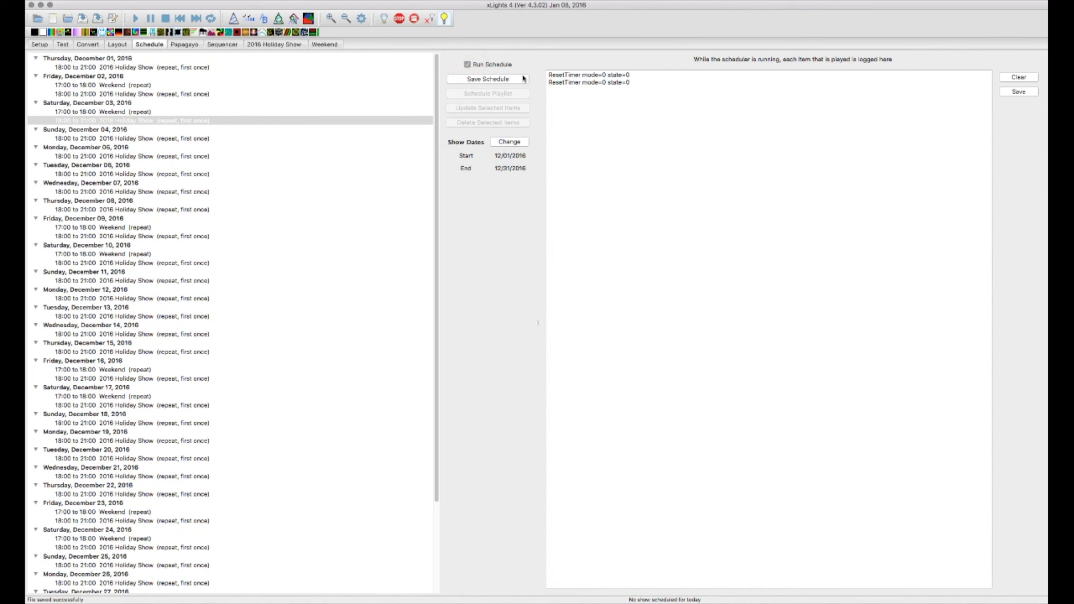